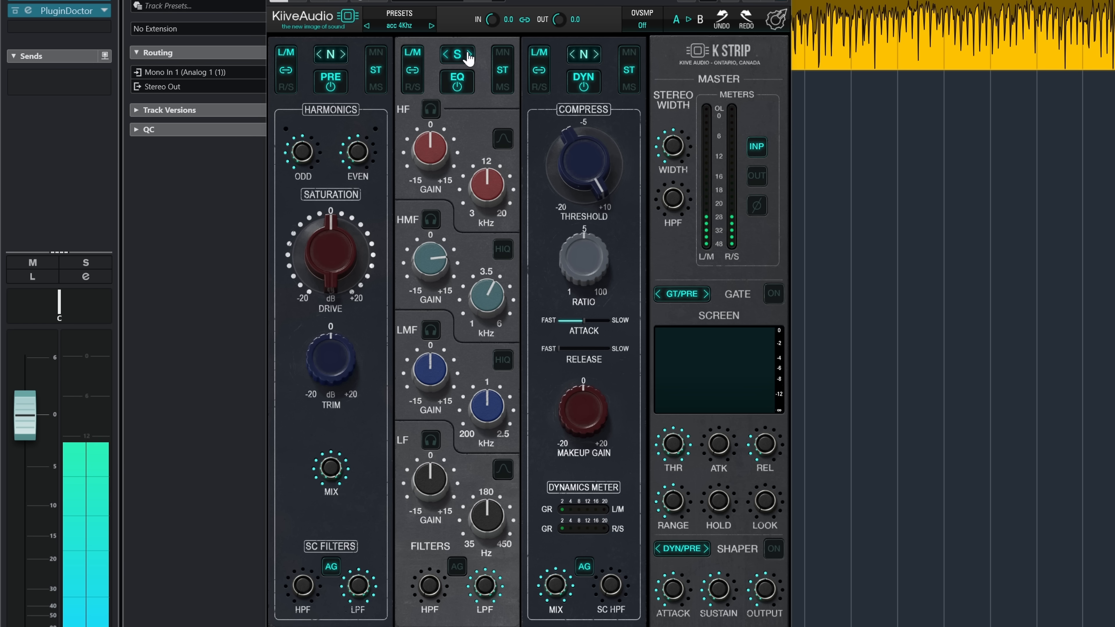
Step: Cycle the EQ module through the N and A models, and turn on its AG option in the filters section
left_click(469, 55)
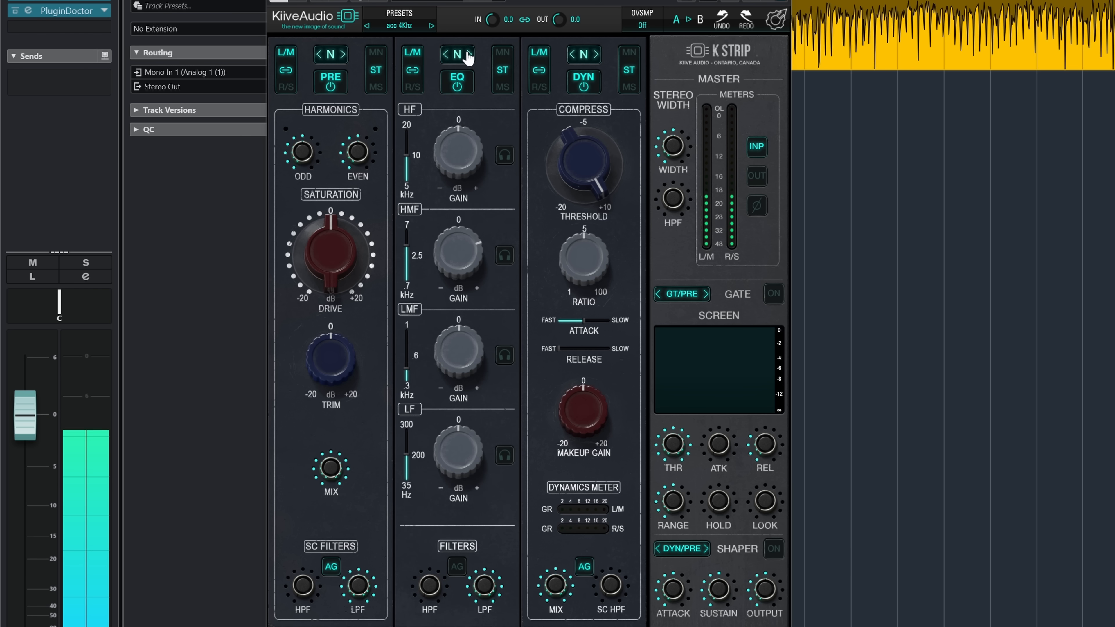
left_click(468, 55)
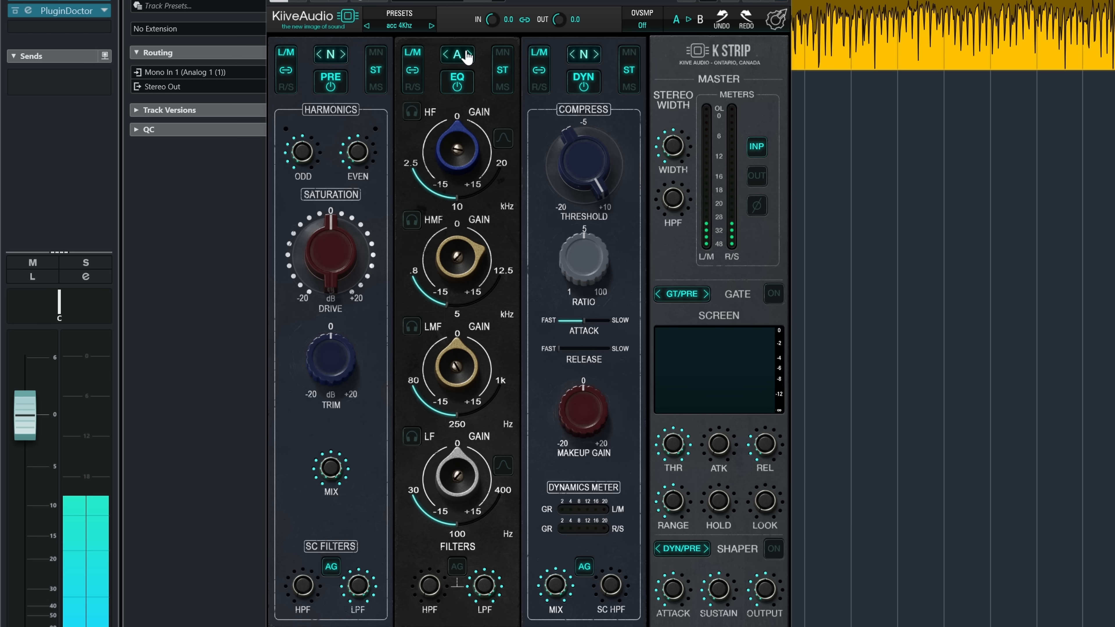
left_click(468, 54)
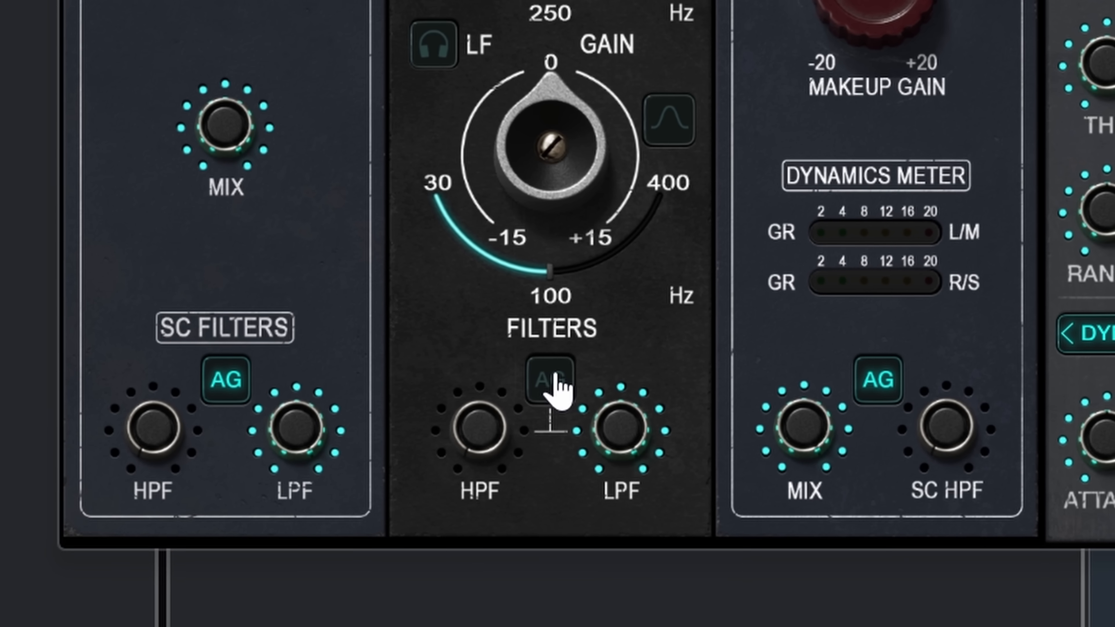
left_click(549, 380)
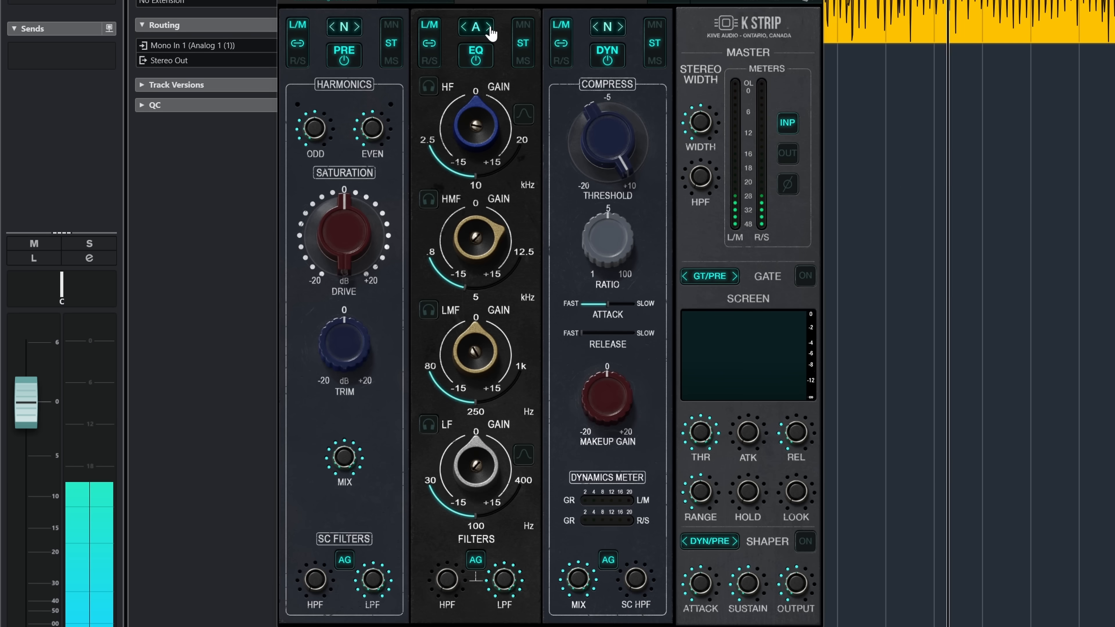
Step: With AG enabled, audition the EQ module's S, N and A models in turn, ending on model N
left_click(488, 27)
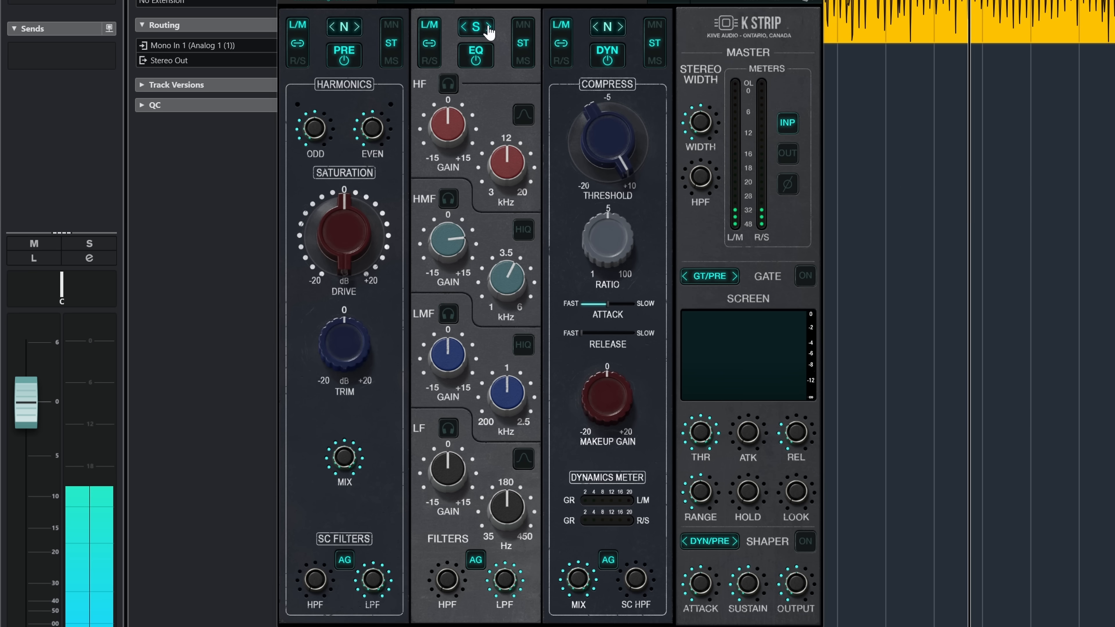
left_click(488, 27)
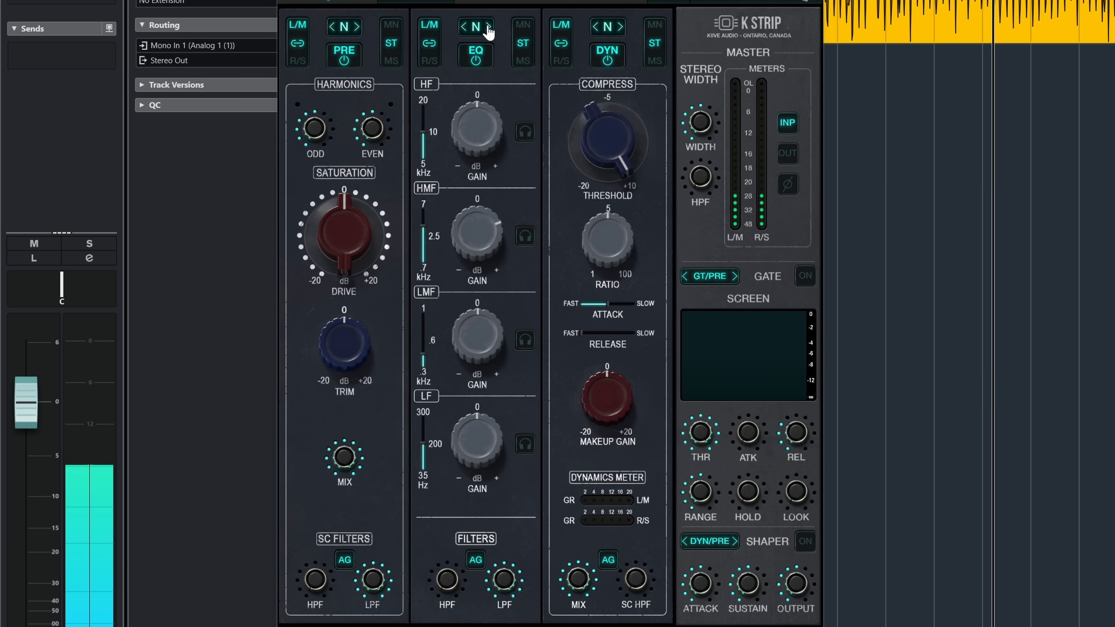
left_click(488, 27)
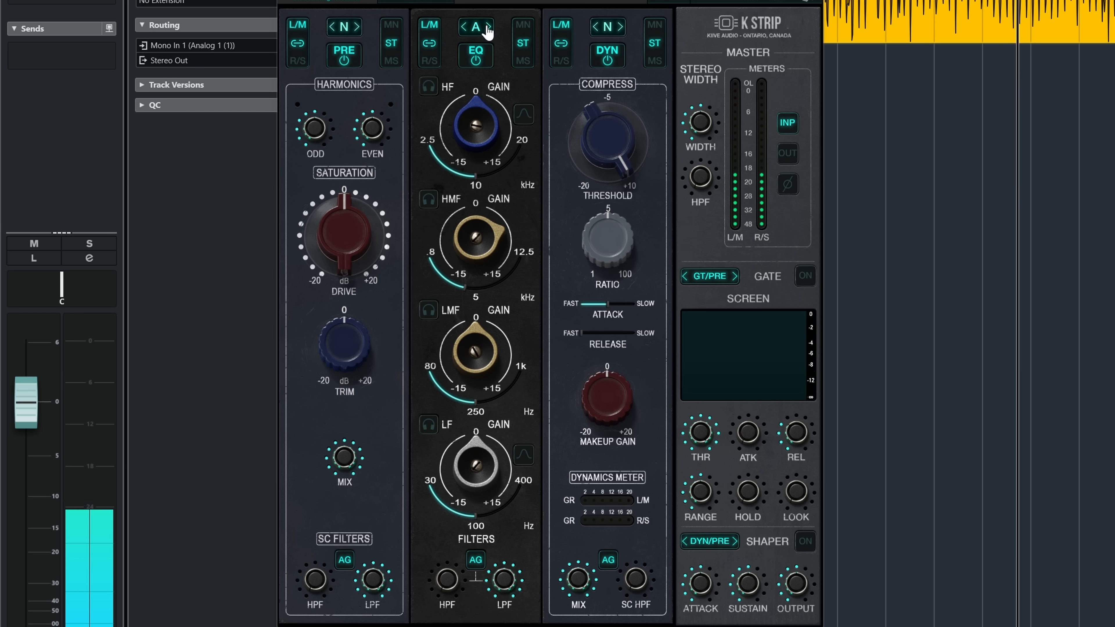
left_click(488, 27)
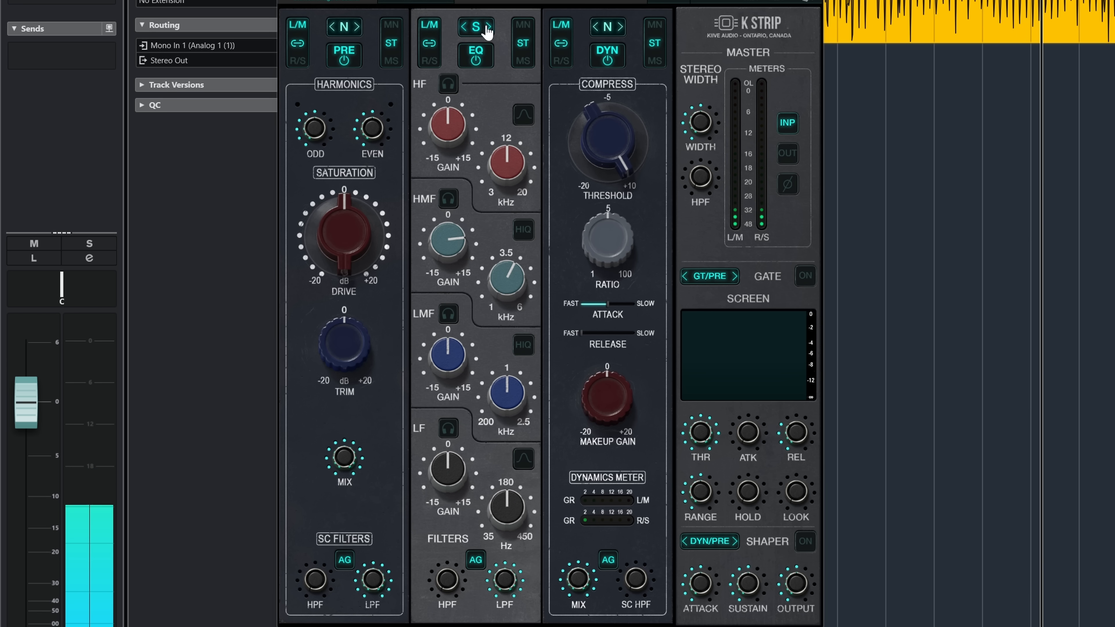
left_click(488, 28)
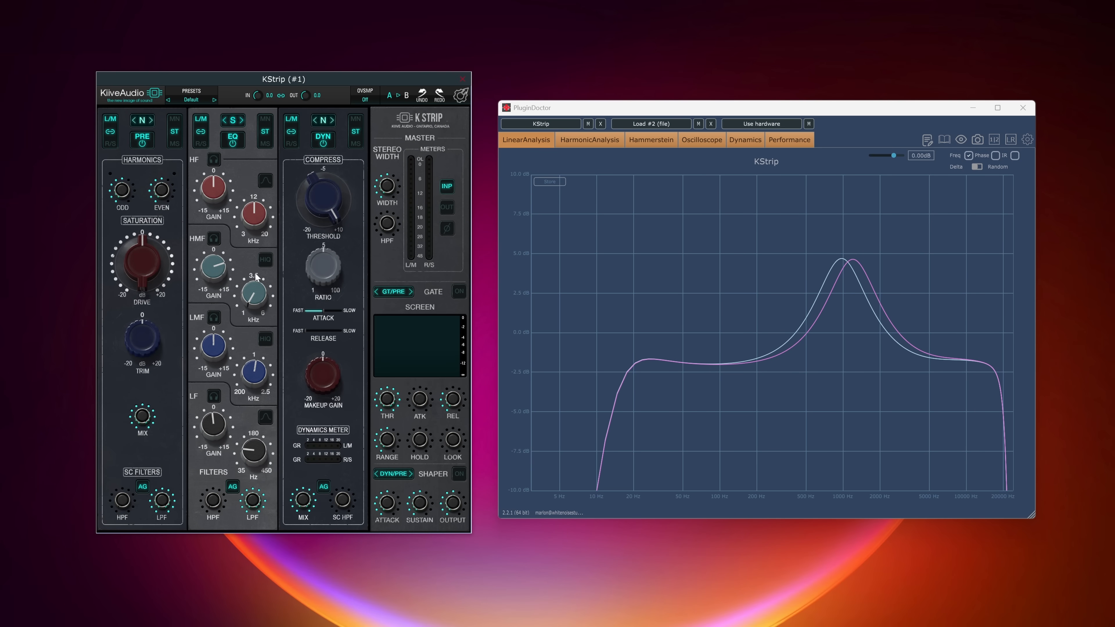
Step: Shape the S-model EQ by setting the HMF frequency to 3.3 kHz, boosting the LMF gain and adjusting the LMF frequency
left_click_drag(257, 276, 217, 206)
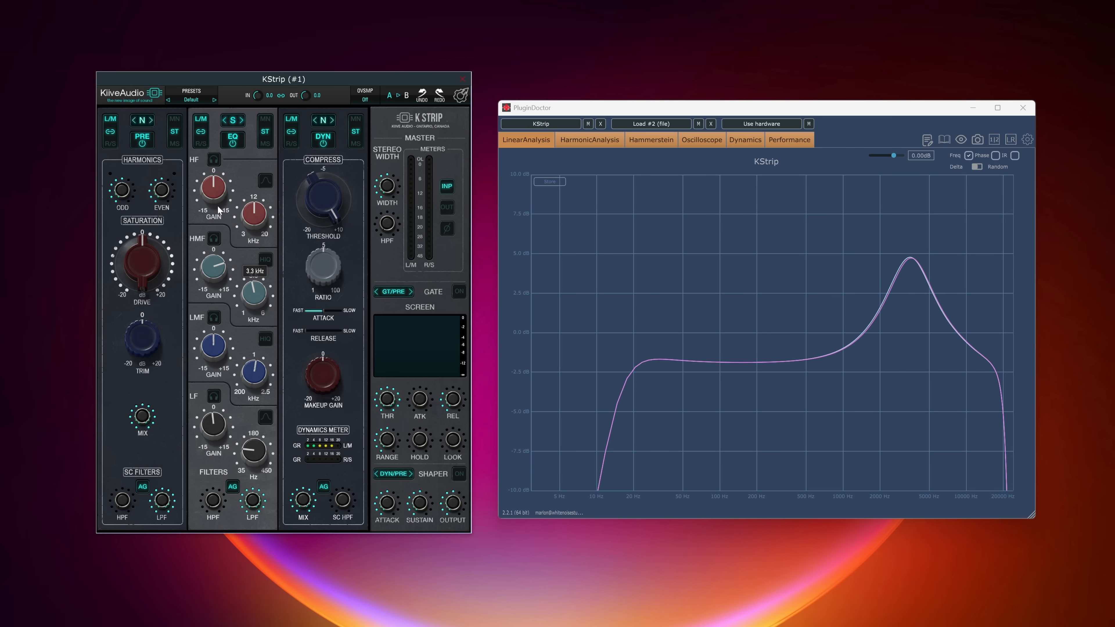
left_click_drag(217, 341, 218, 312)
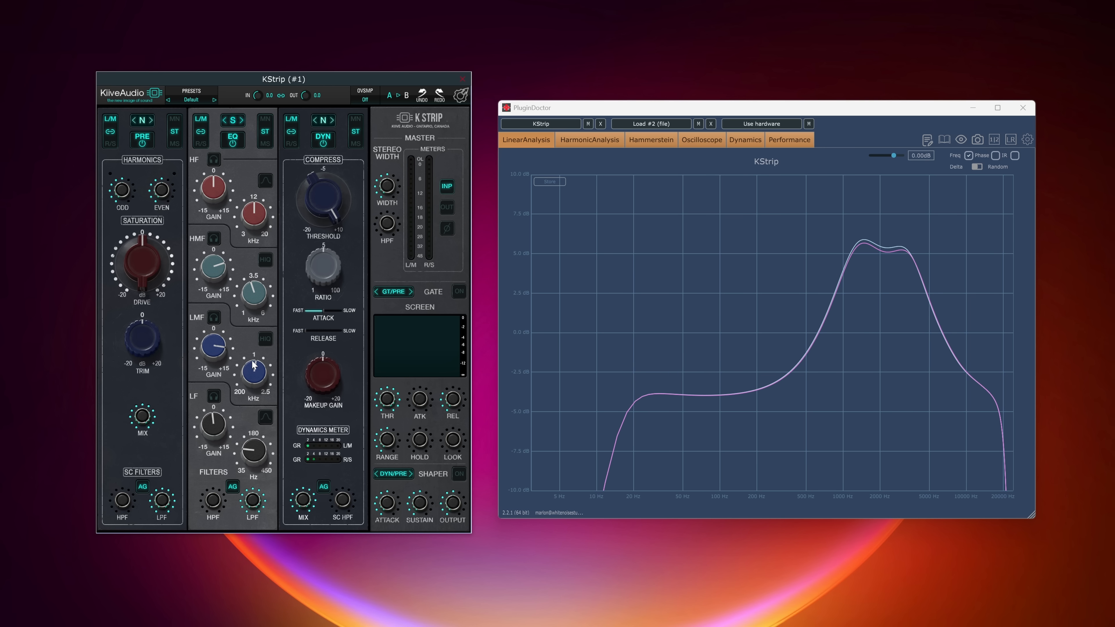
left_click_drag(263, 371, 263, 393)
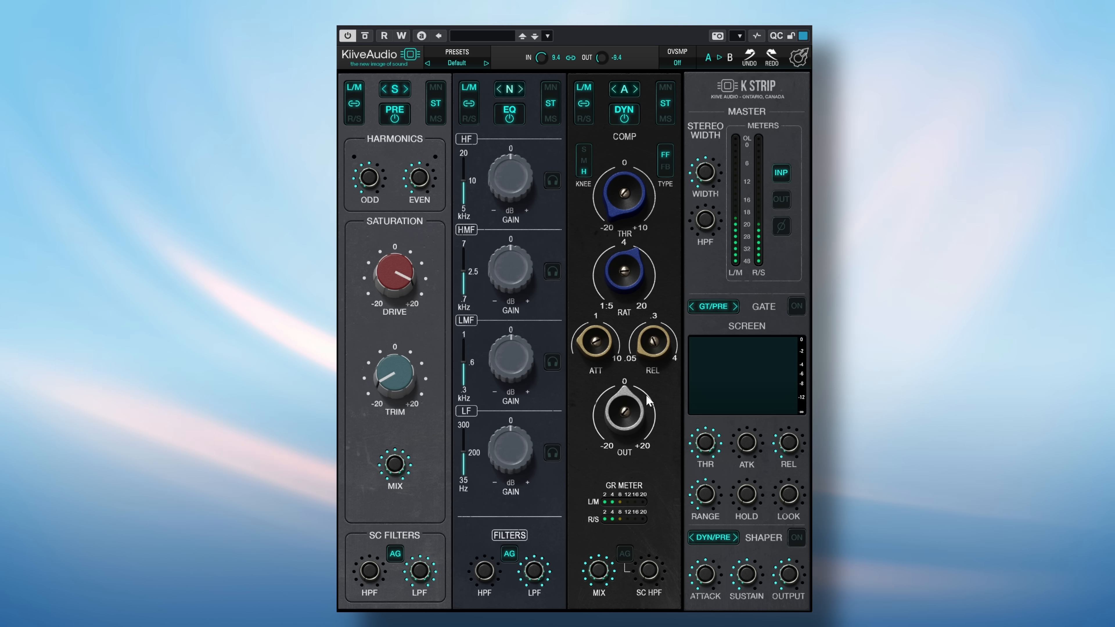
Step: Cycle the dynamics module from model A through S to N, and bypass and re-enable the module to compare the compression
left_click(636, 90)
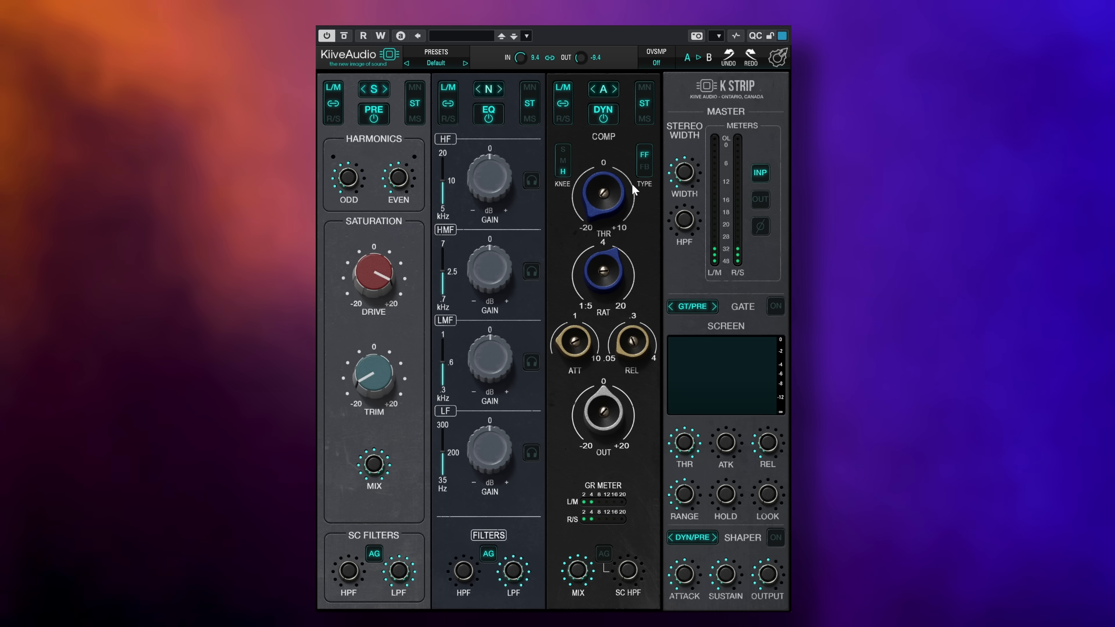
left_click(615, 89)
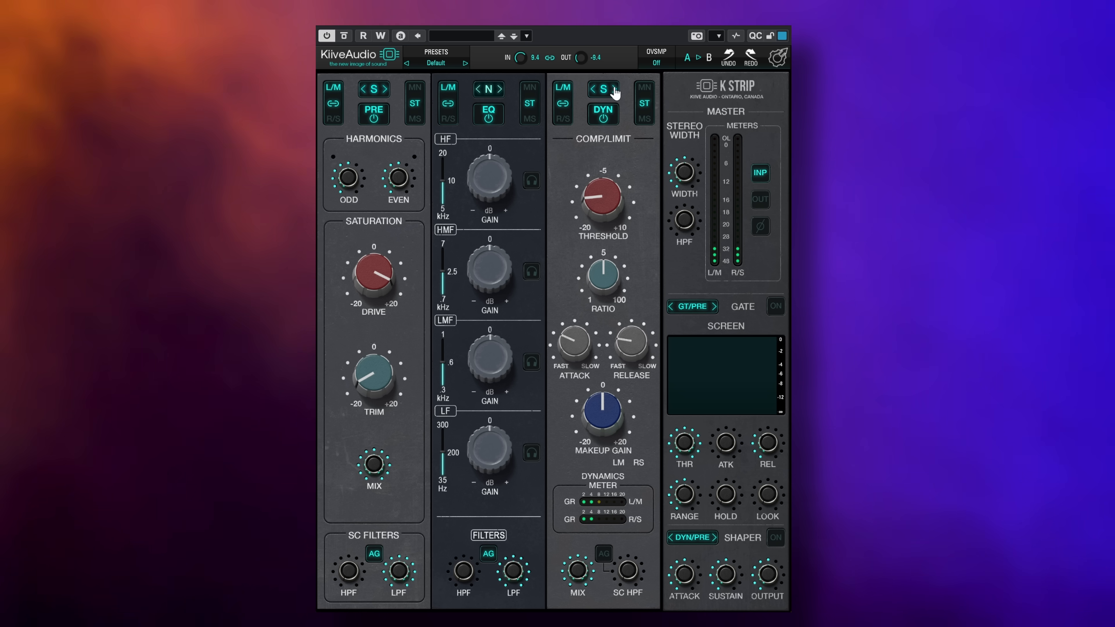
left_click(614, 89)
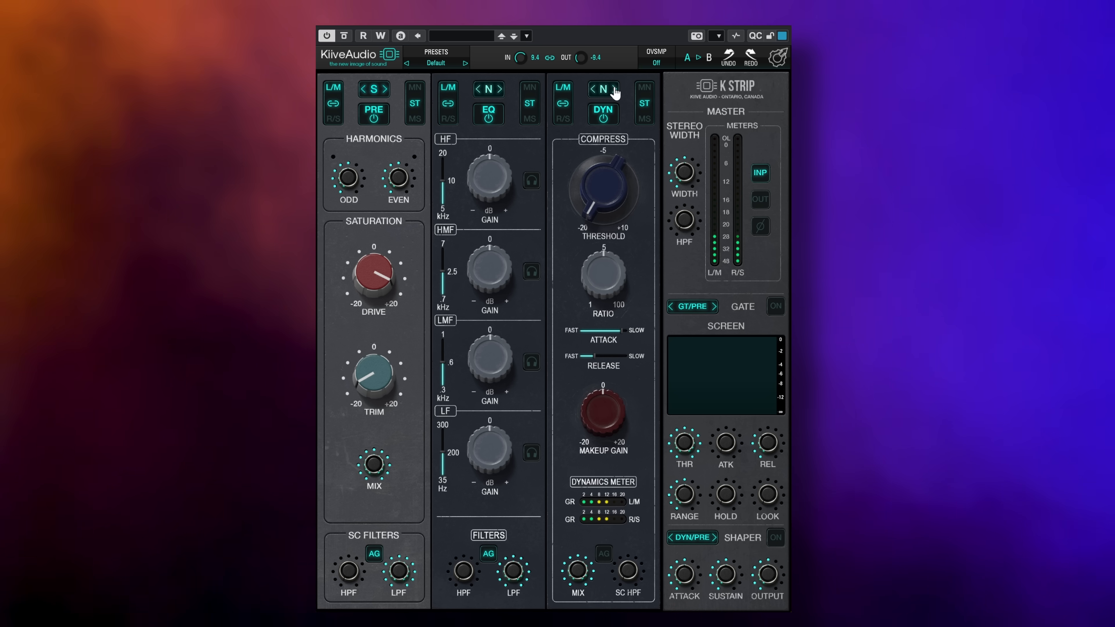
left_click(604, 114)
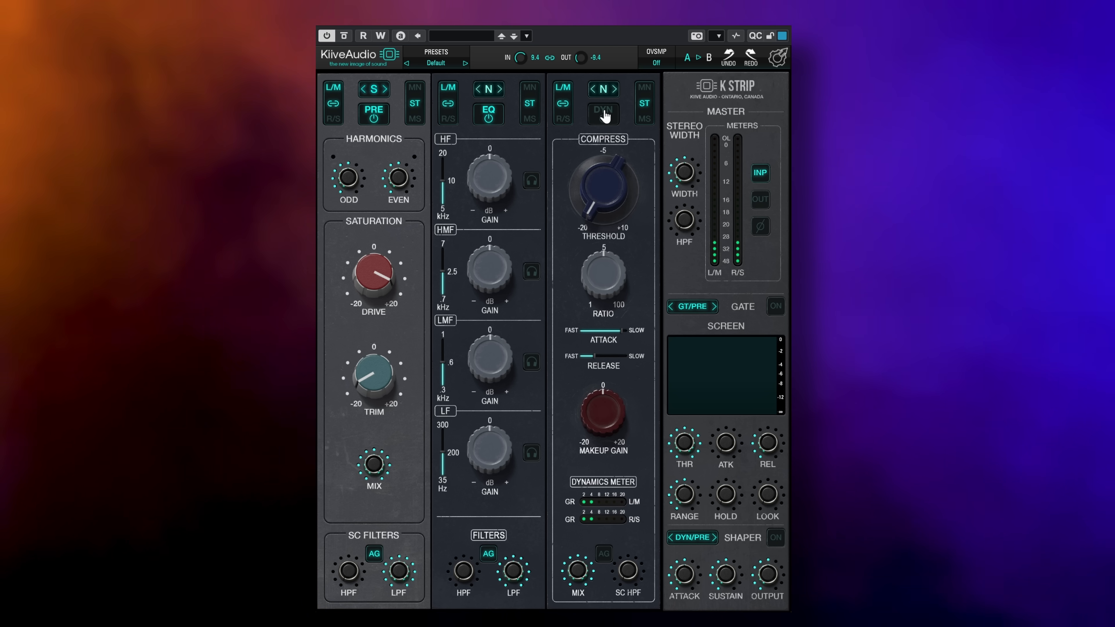
left_click(603, 115)
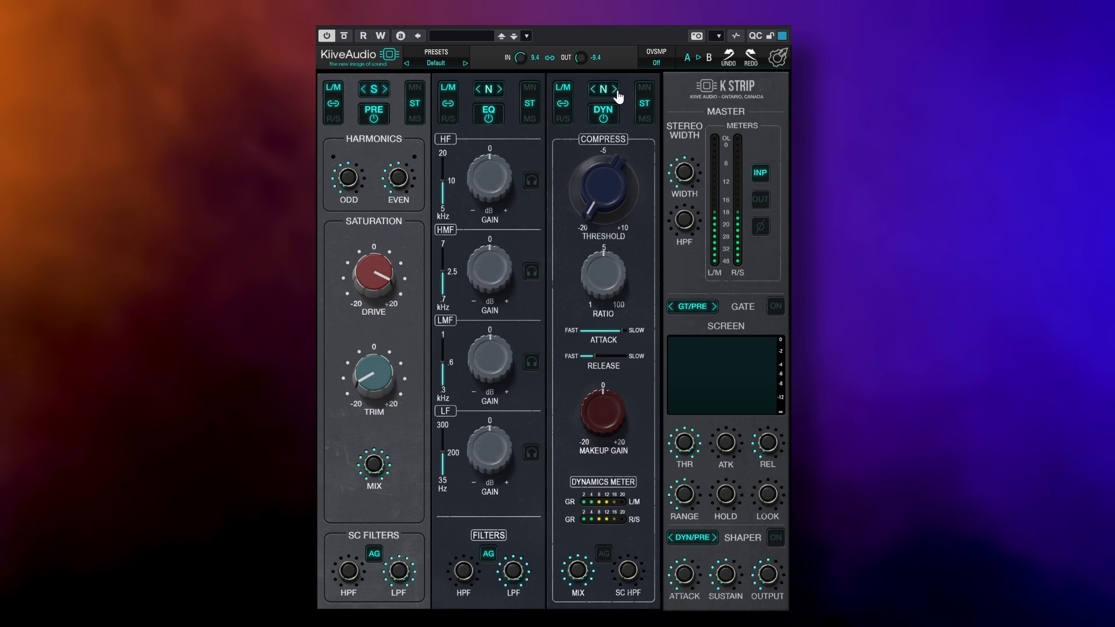
Step: Switch the dynamics module to model A and compare its FB compressor type with FF, returning to FF
left_click(615, 89)
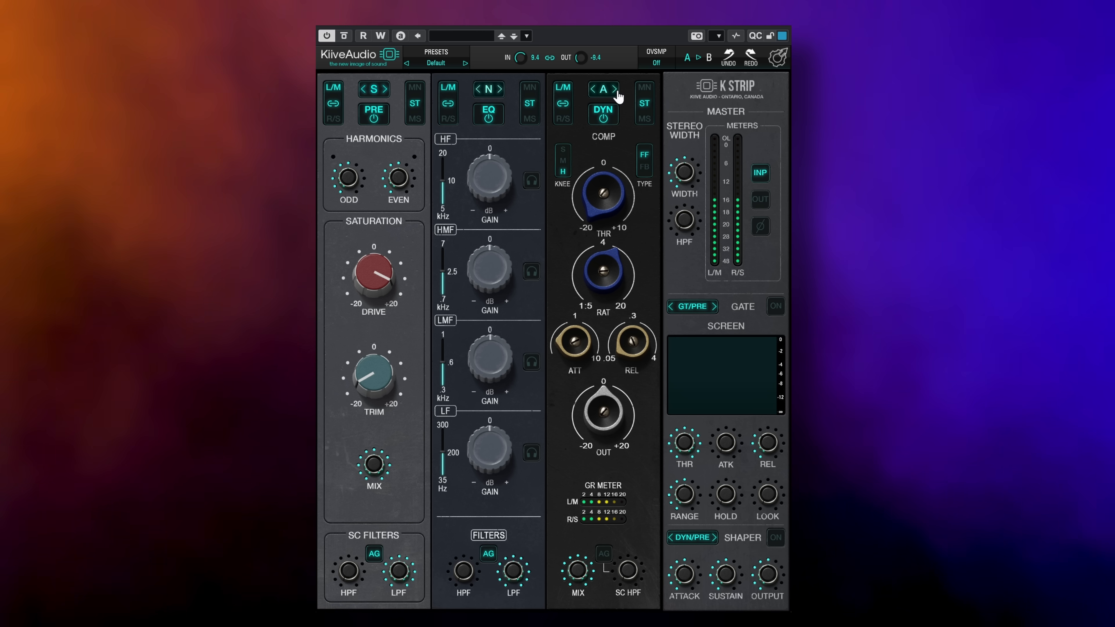
left_click(647, 170)
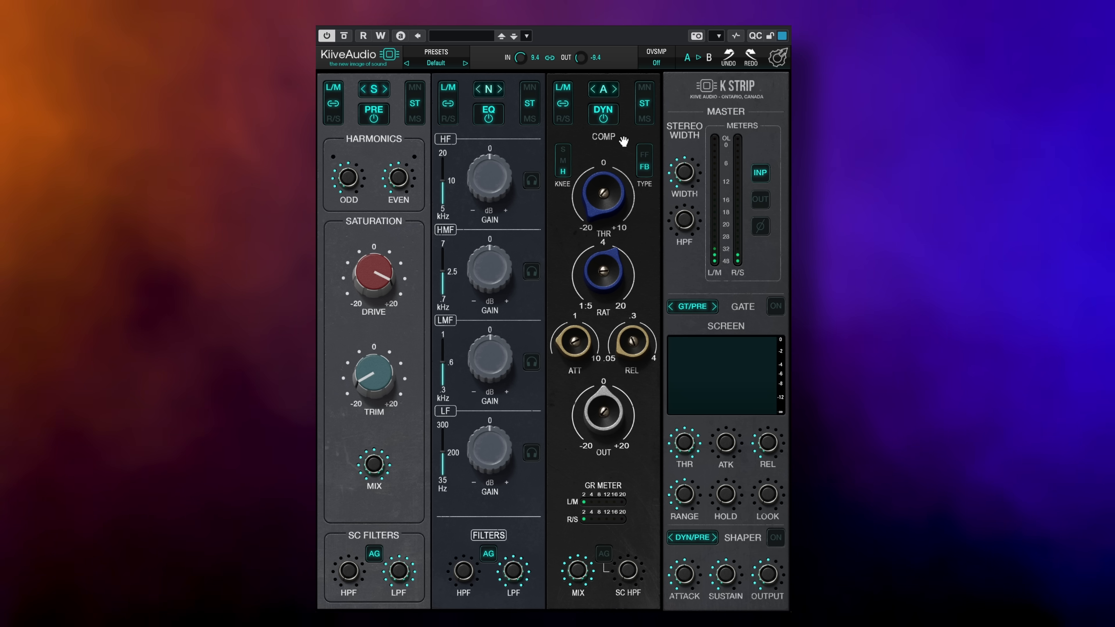
left_click(644, 156)
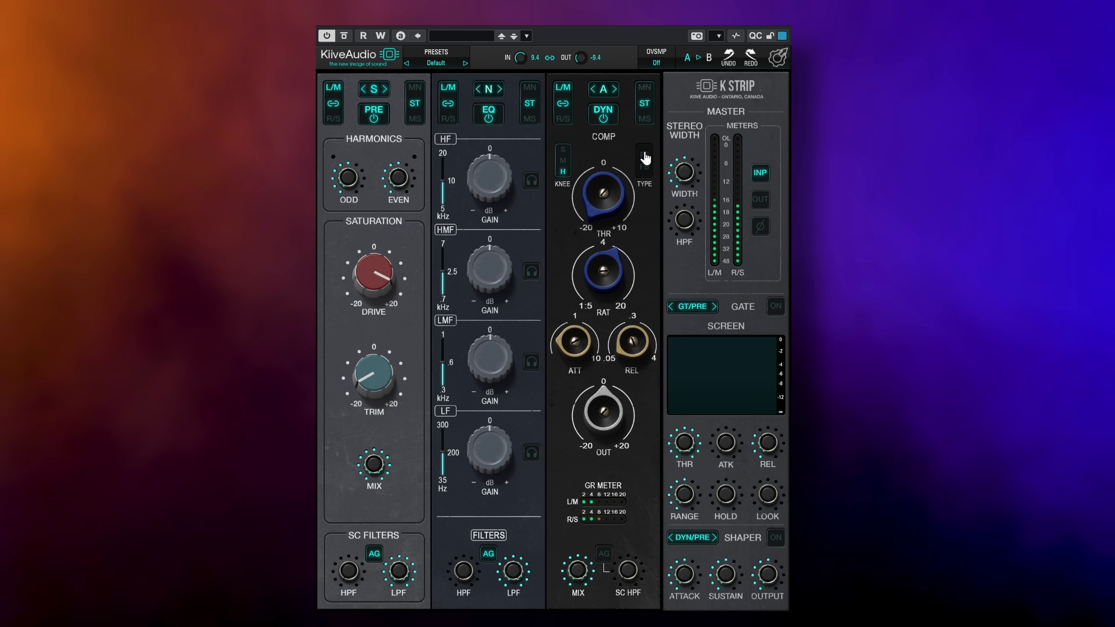
Step: Audition the dynamics module's S and N compressor models, and advance past N to the following model
left_click(615, 89)
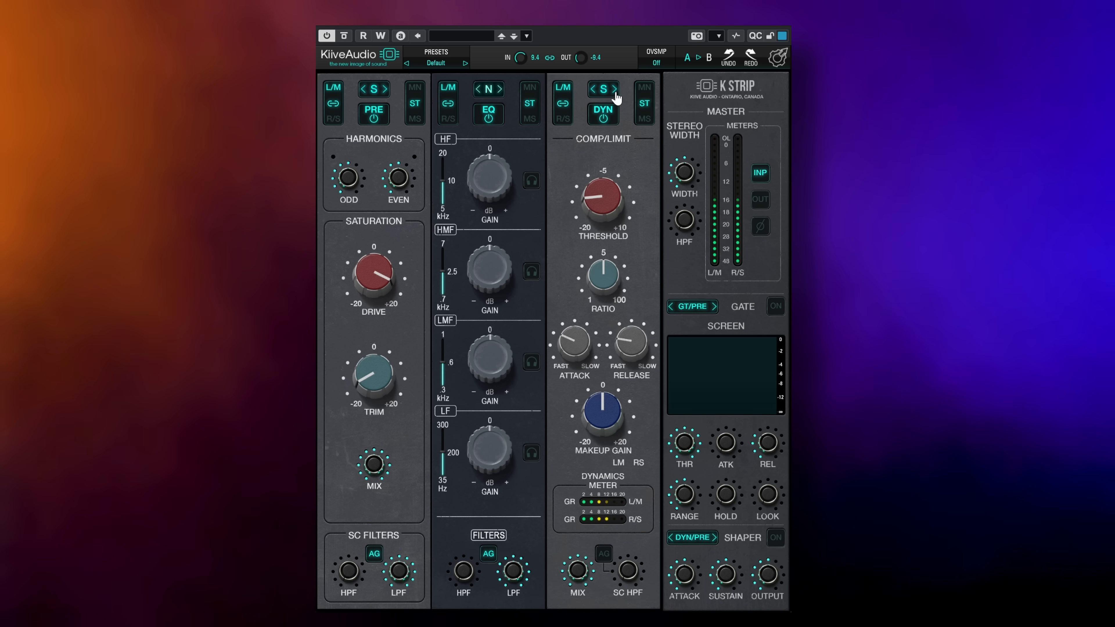
left_click(615, 89)
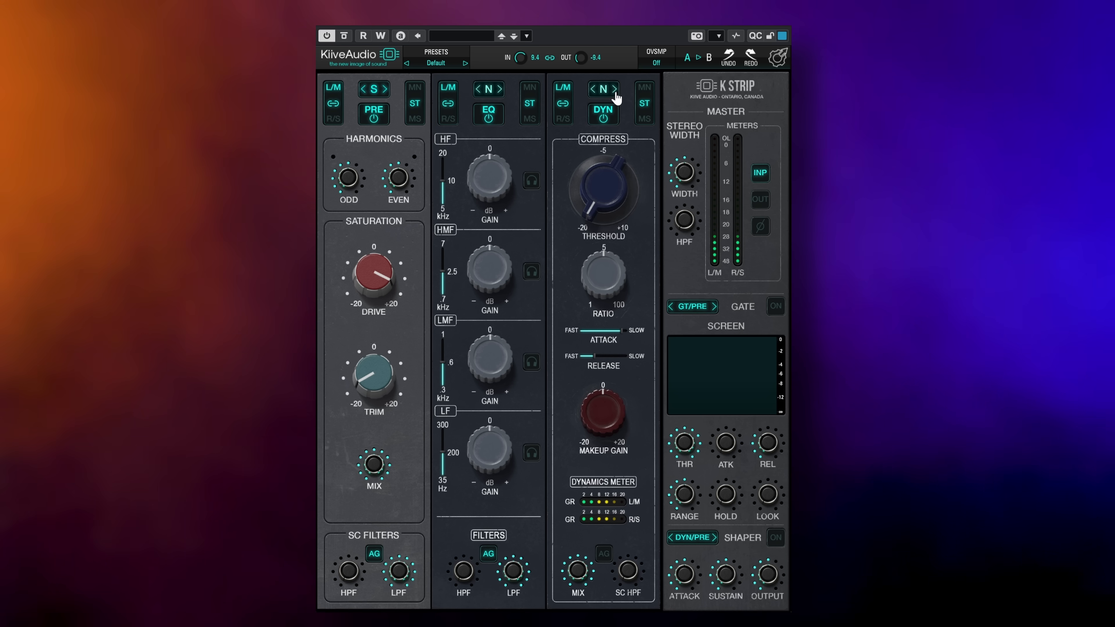
left_click(615, 89)
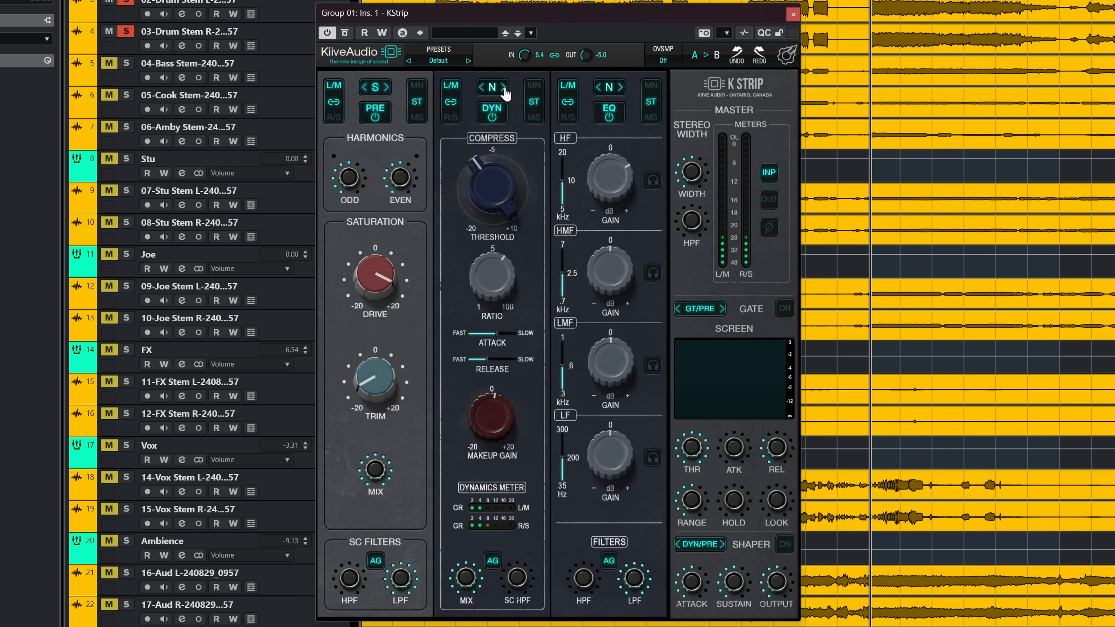
Step: On the Group 01 insert, repeatedly cycle the dynamics module through the A, S and N models to compare their compression
left_click(505, 90)
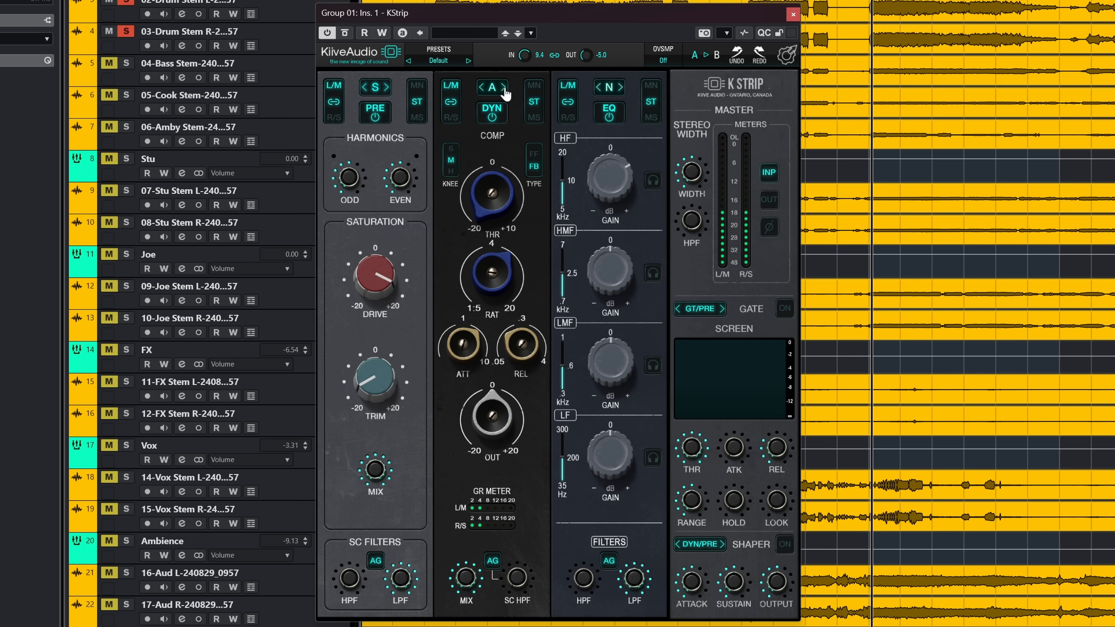
left_click(504, 87)
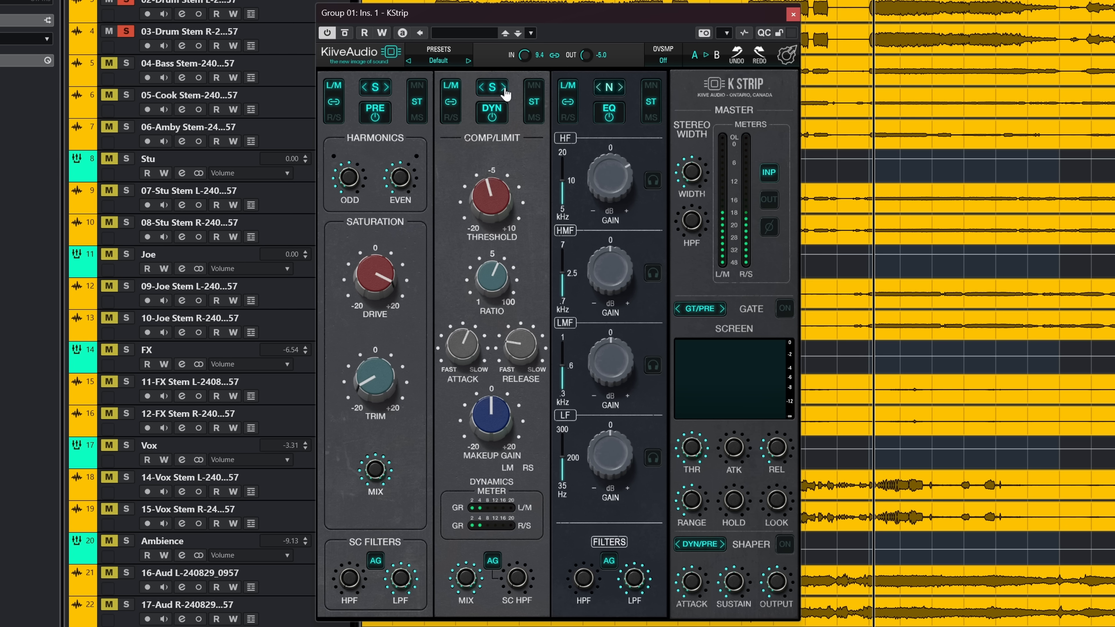
left_click(504, 87)
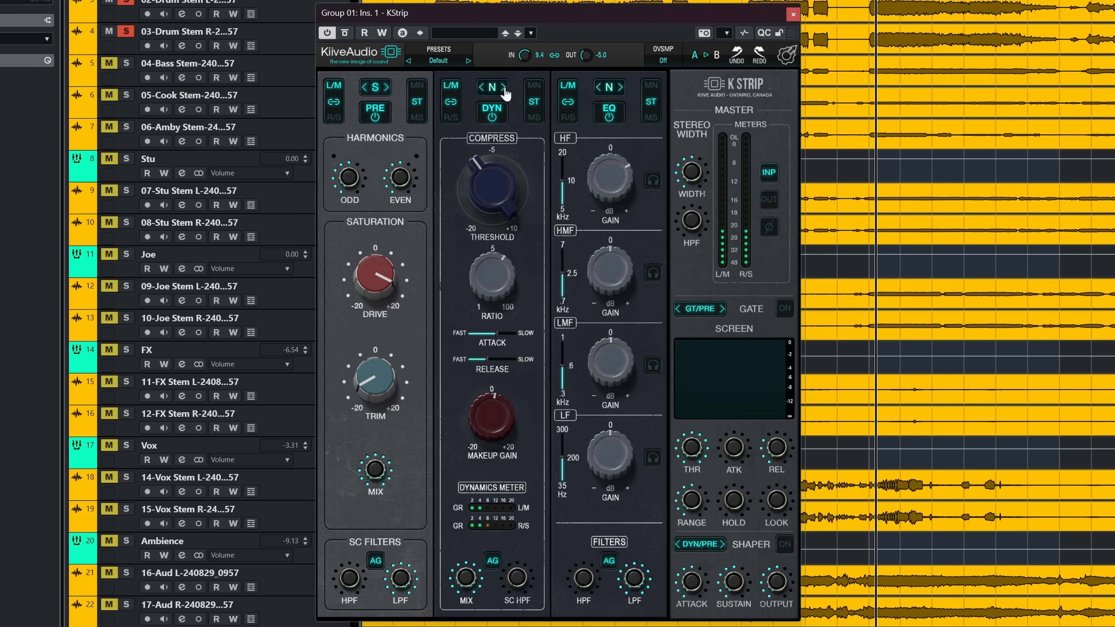
left_click(504, 87)
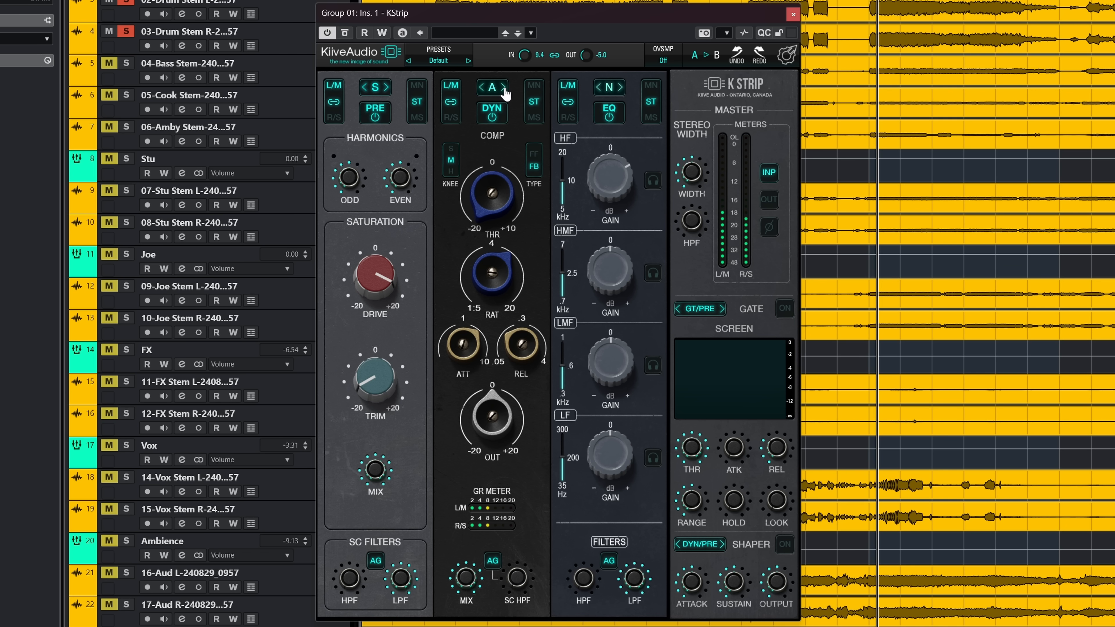
left_click(504, 88)
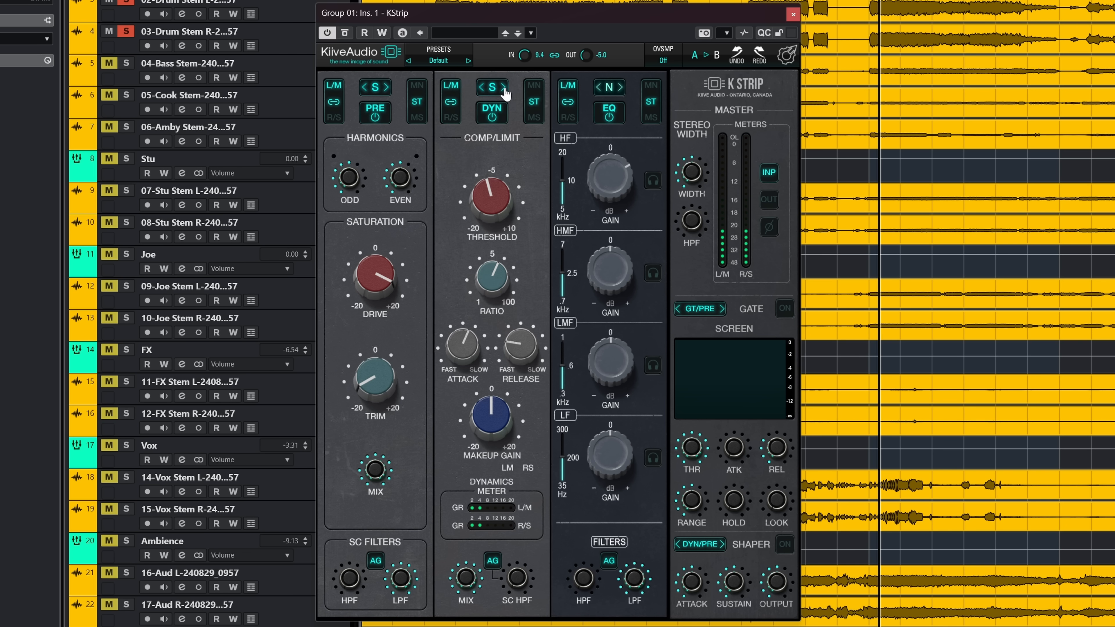
left_click(504, 87)
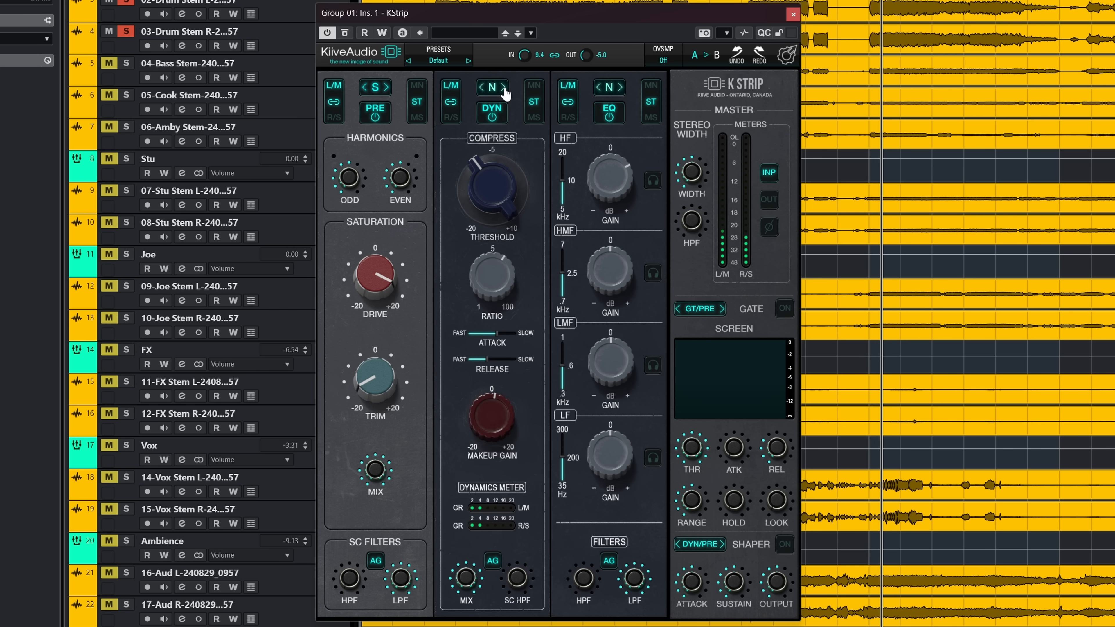
left_click(503, 87)
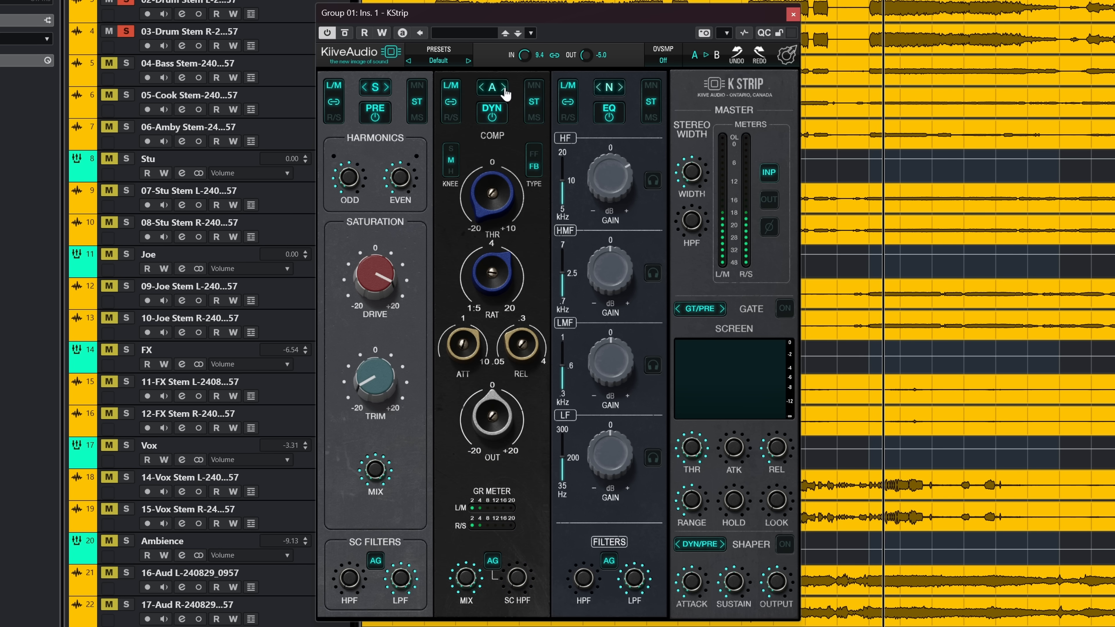
left_click(504, 87)
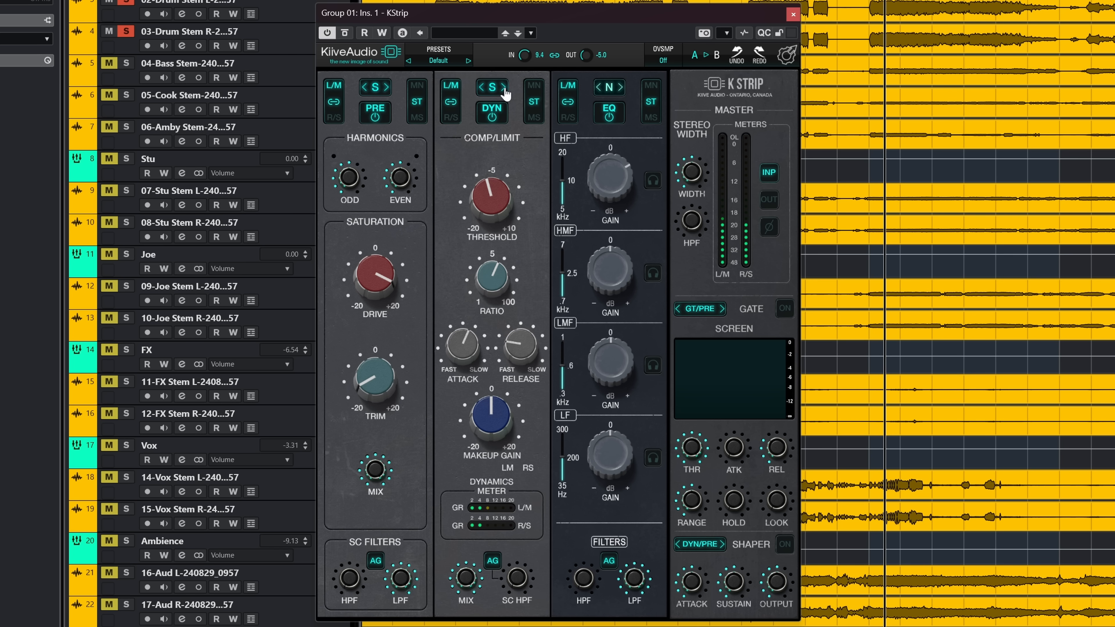
left_click(505, 91)
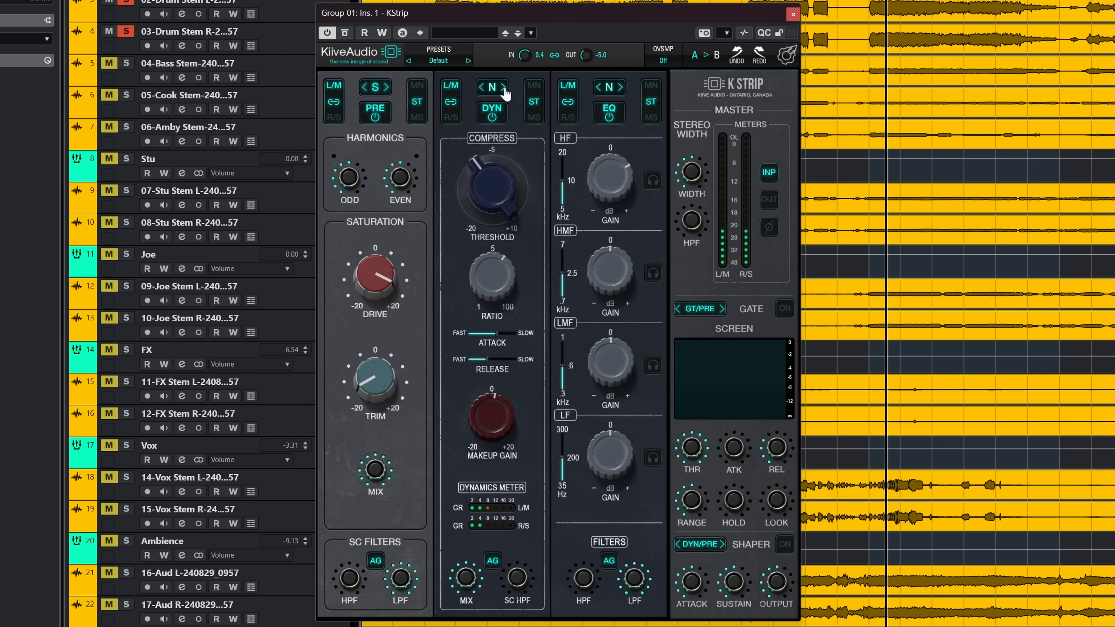
left_click(504, 91)
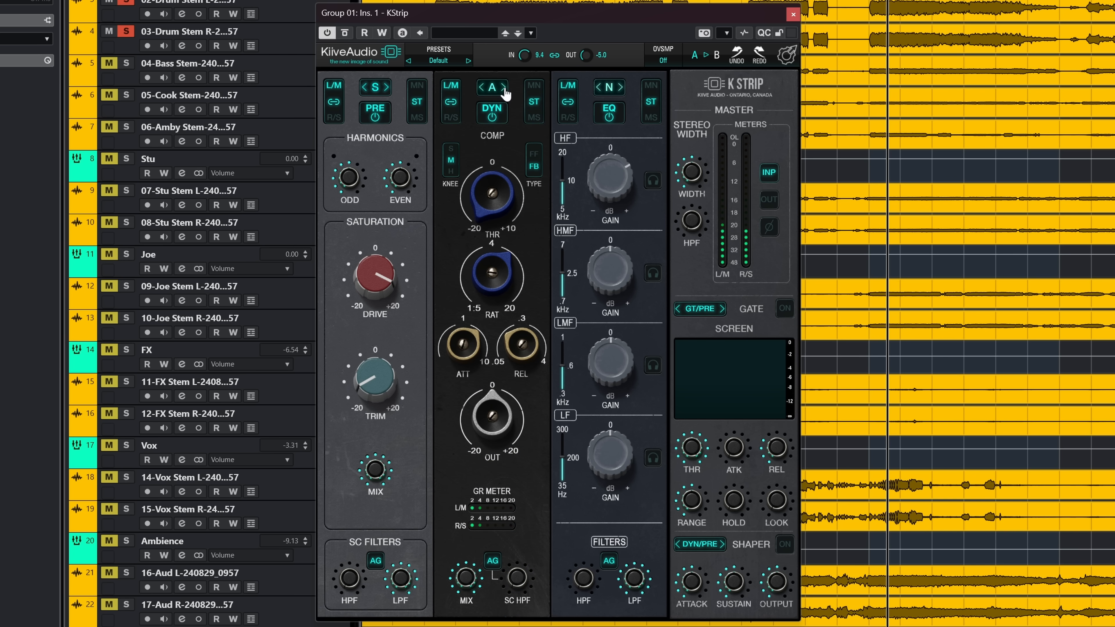
left_click(505, 90)
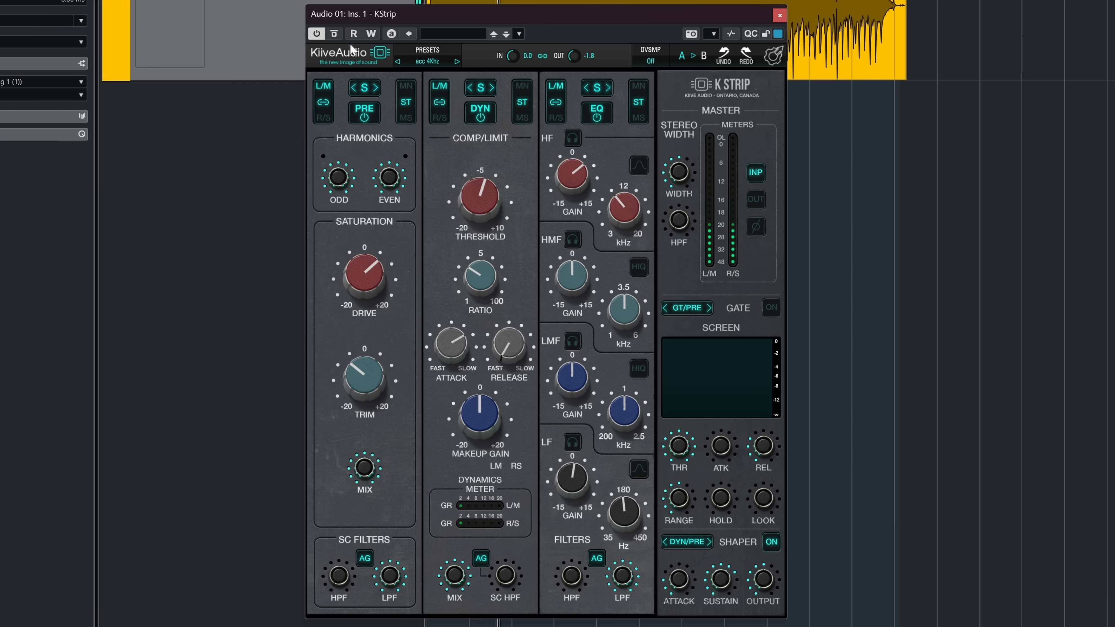
Step: Toggle the bypass of the Audio 01 K Strip insert repeatedly to compare the processed and unprocessed sound
left_click(334, 35)
left_click(332, 34)
left_click(336, 37)
left_click(337, 35)
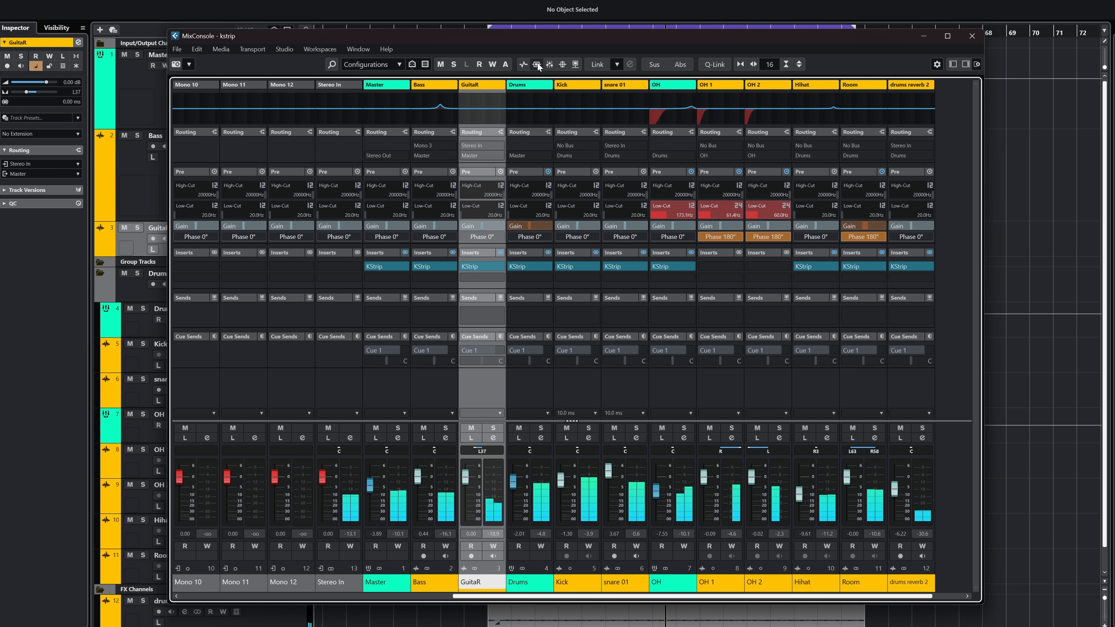
Step: Compare the full mix with all channel inserts bypassed and active, and bypass the K Strip on the Master channel
left_click(537, 65)
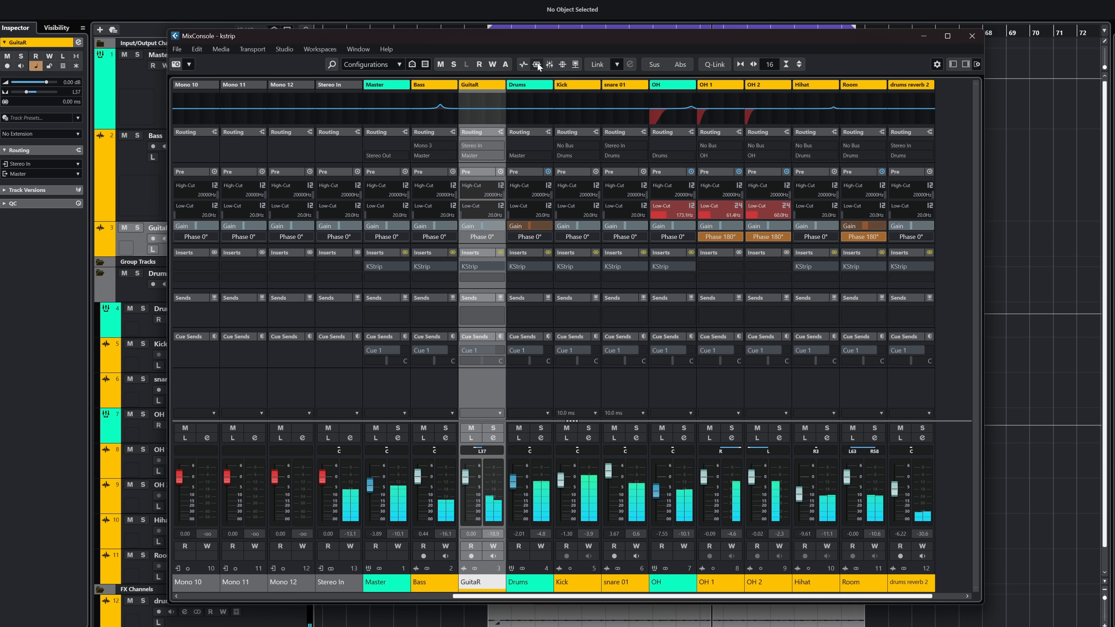
left_click(536, 65)
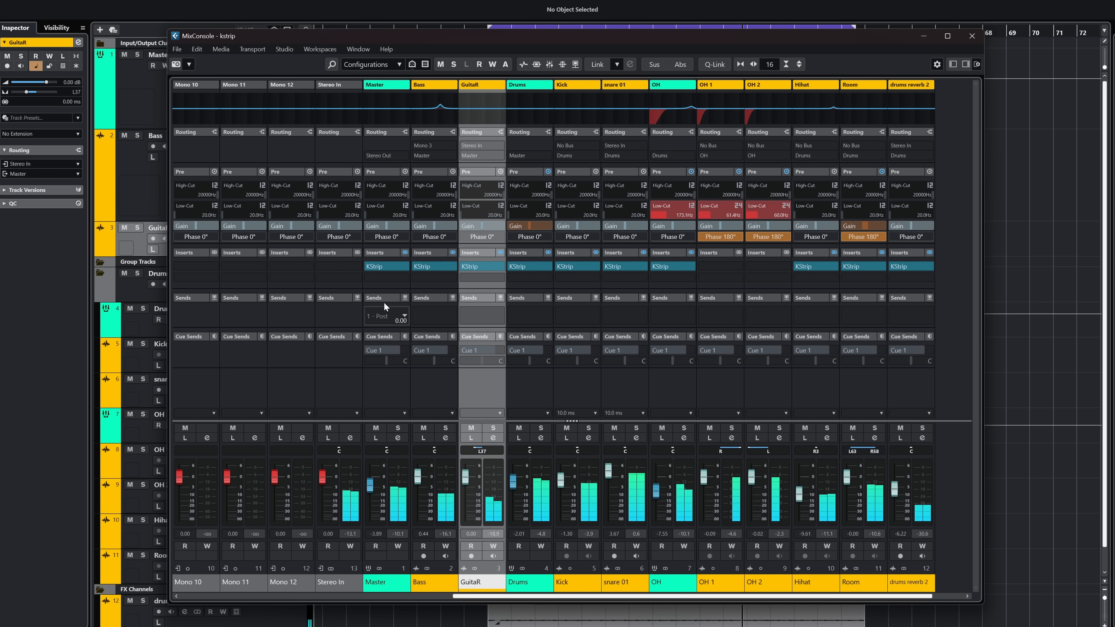
left_click(378, 267)
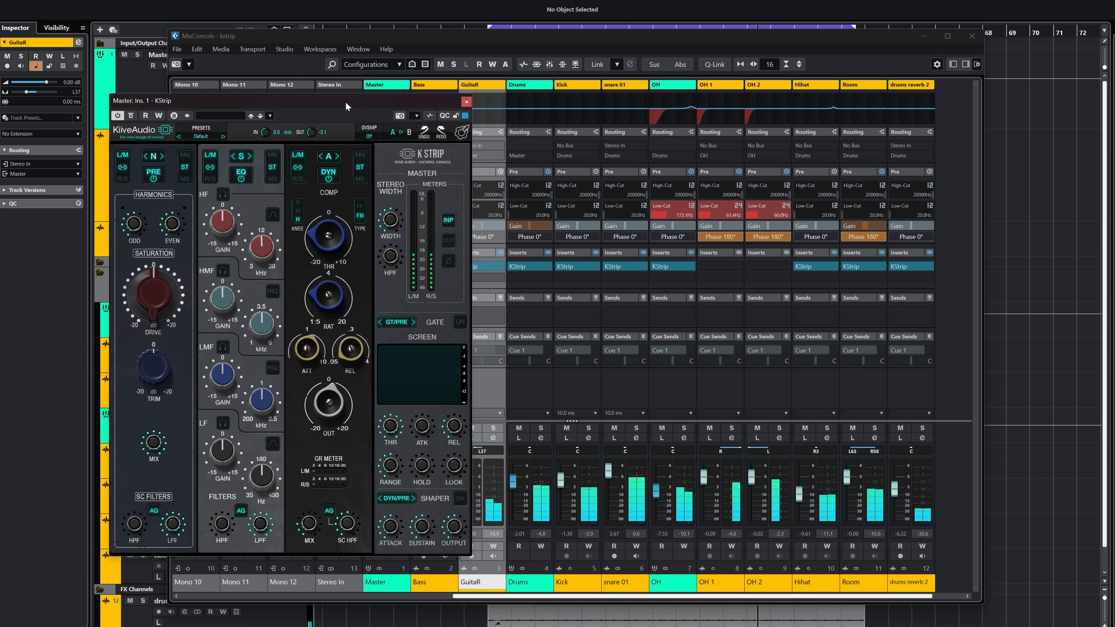
left_click(131, 115)
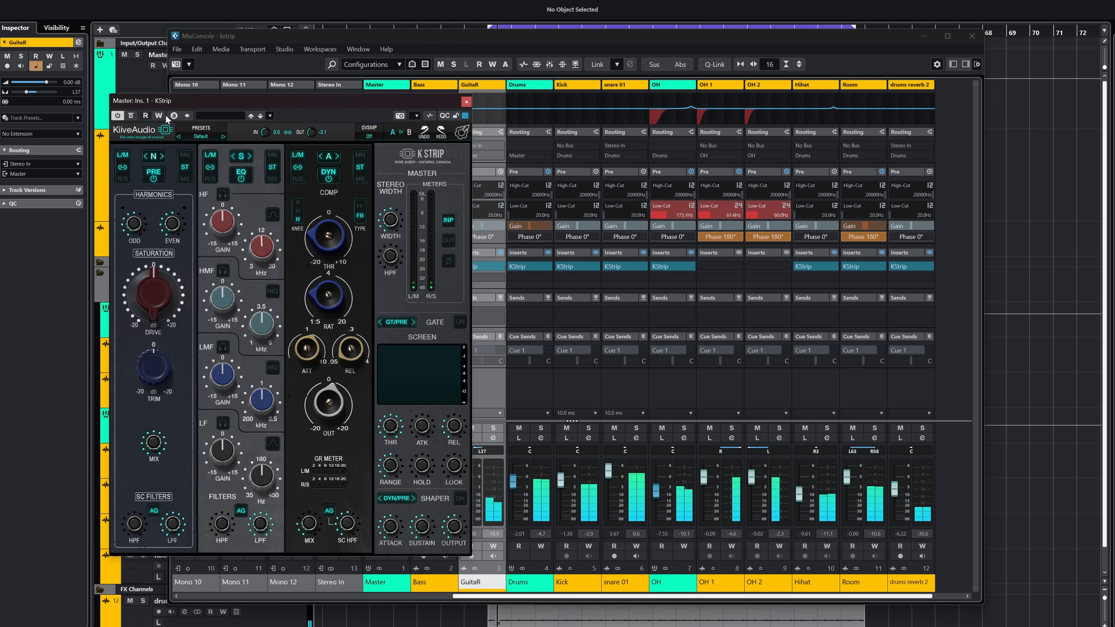
left_click(131, 115)
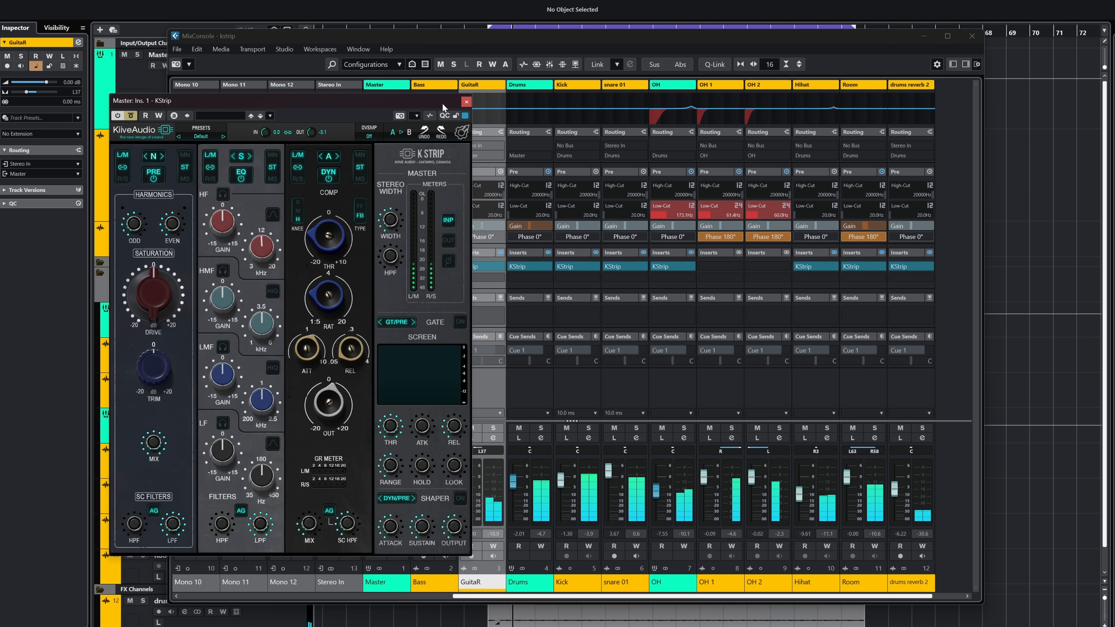
left_click(466, 101)
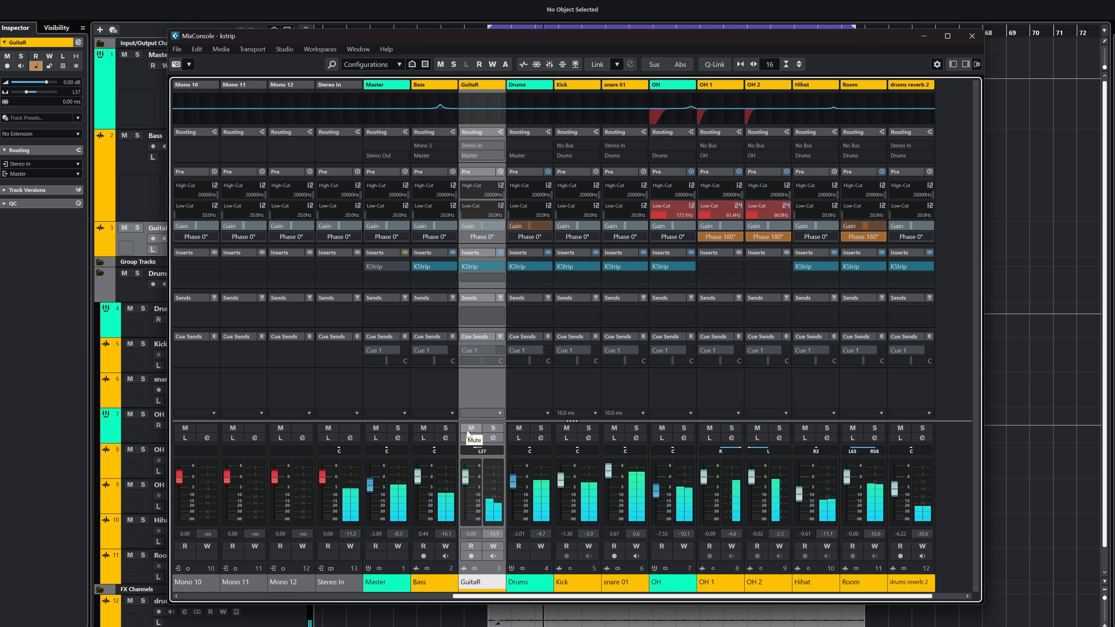
Step: Solo the Bass channel and compare its K Strip bypassed and active, first in solo and again in the full mix
left_click(446, 428)
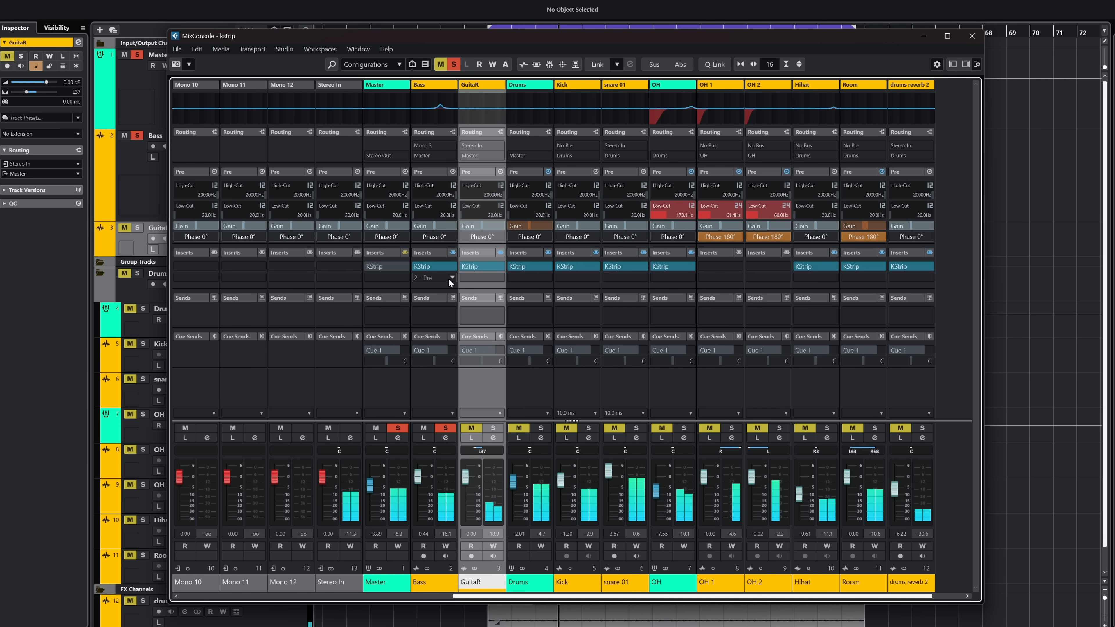
left_click(425, 267)
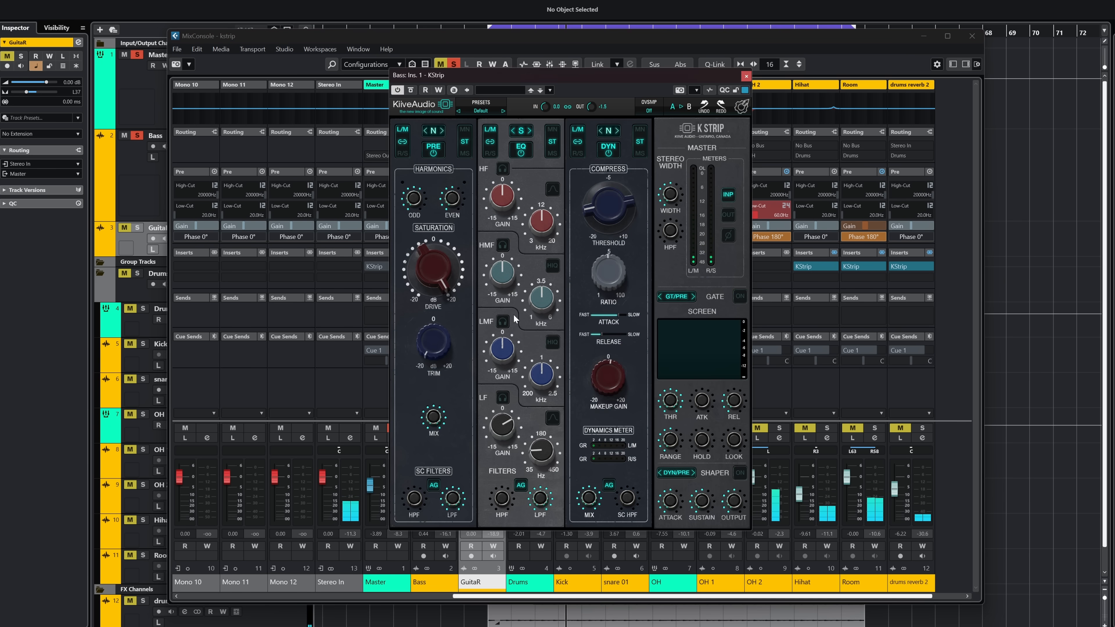
left_click(411, 91)
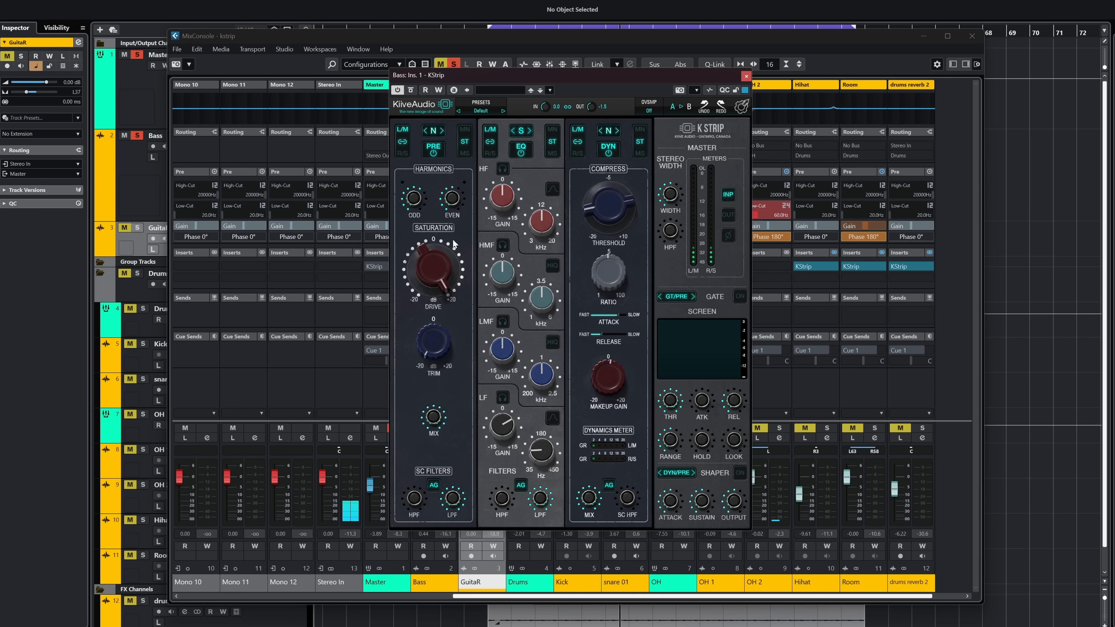
left_click_drag(516, 77, 541, 78)
left_click(398, 428)
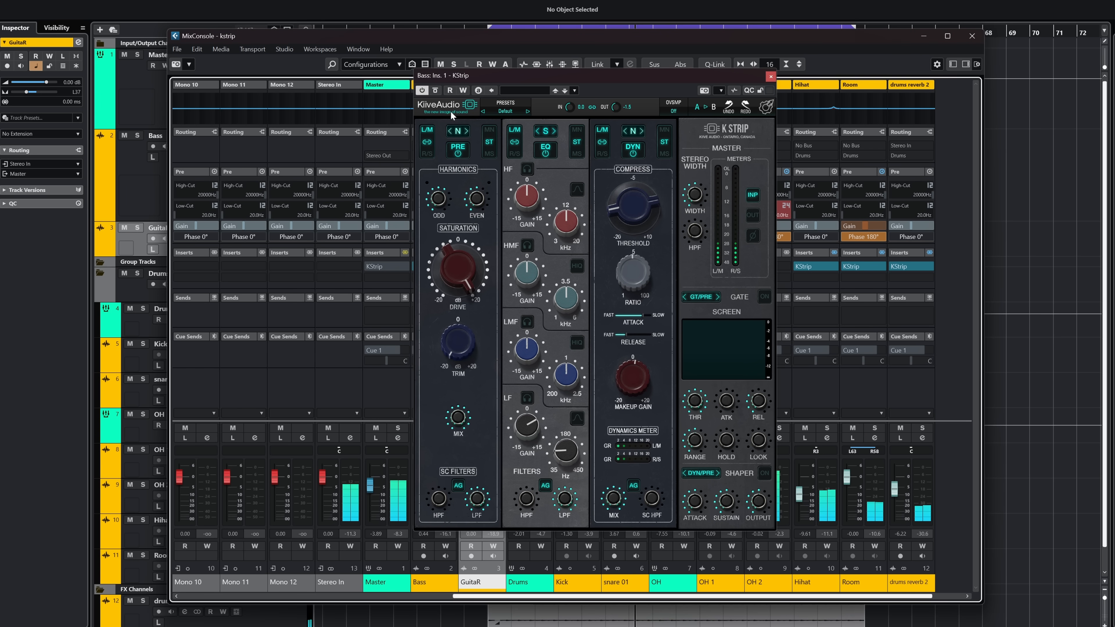
left_click(435, 91)
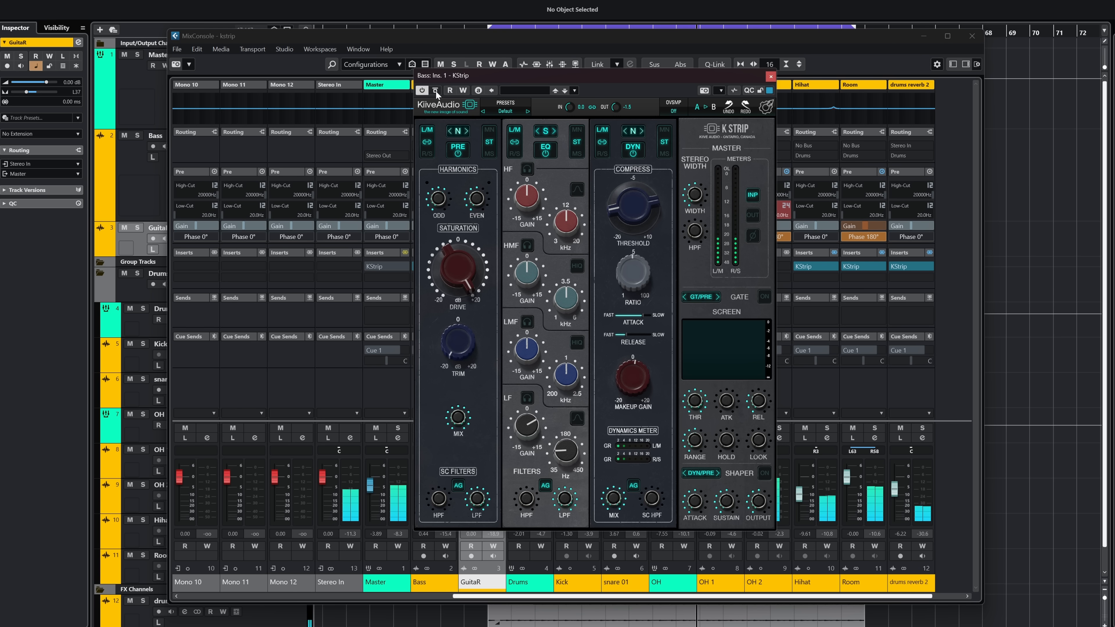
left_click(770, 77)
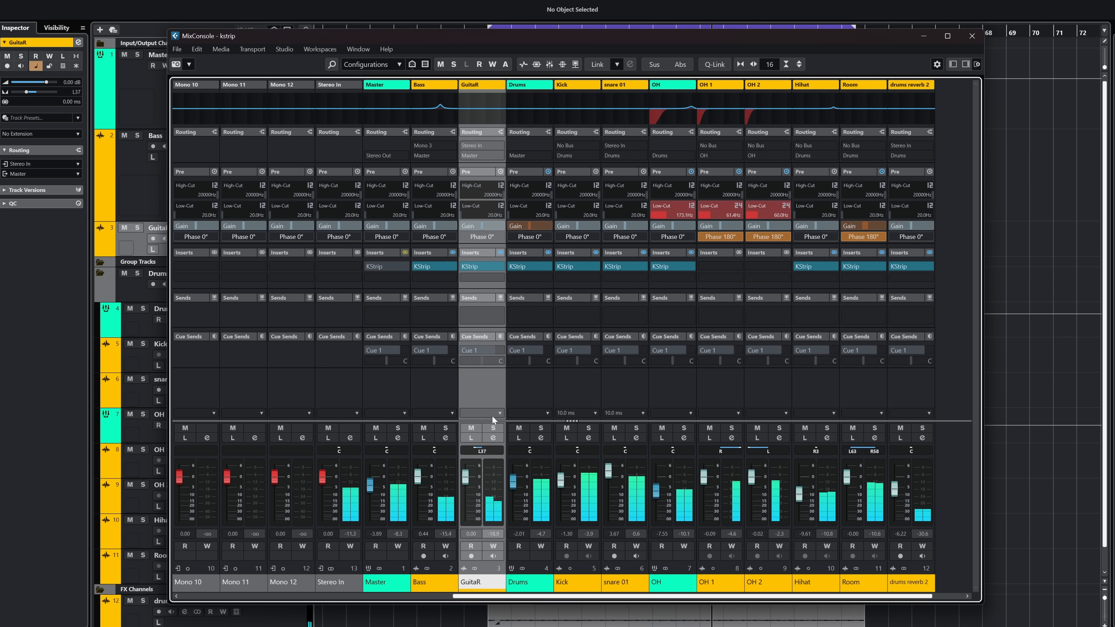
Step: Compare the GuitaR channel's K Strip bypassed and active, both soloed and within the full mix
left_click(493, 427)
left_click(493, 427)
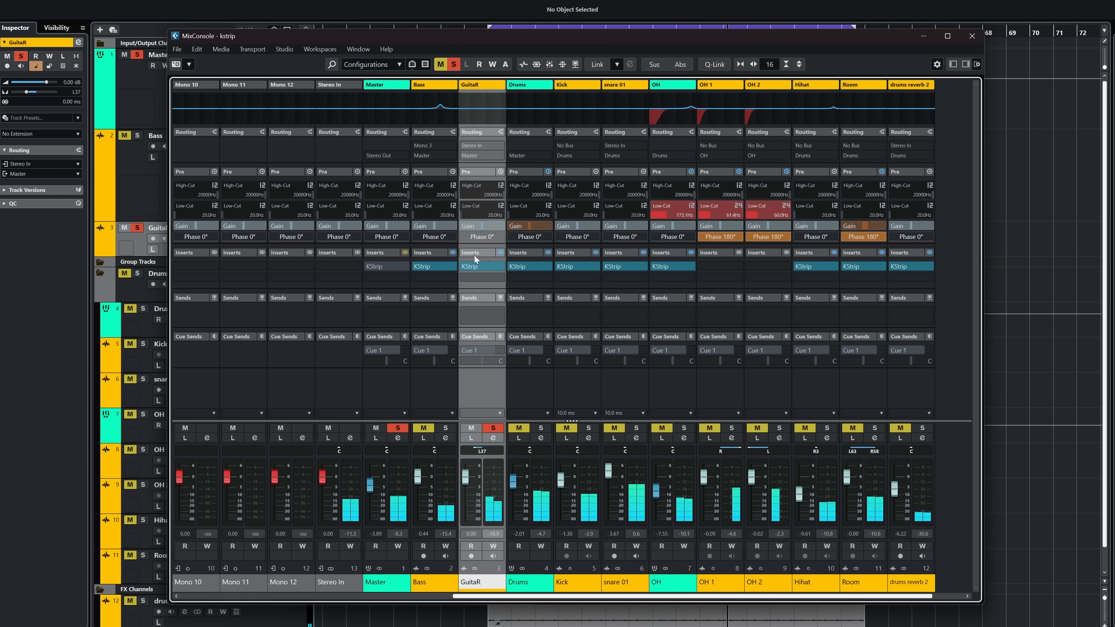
left_click(480, 268)
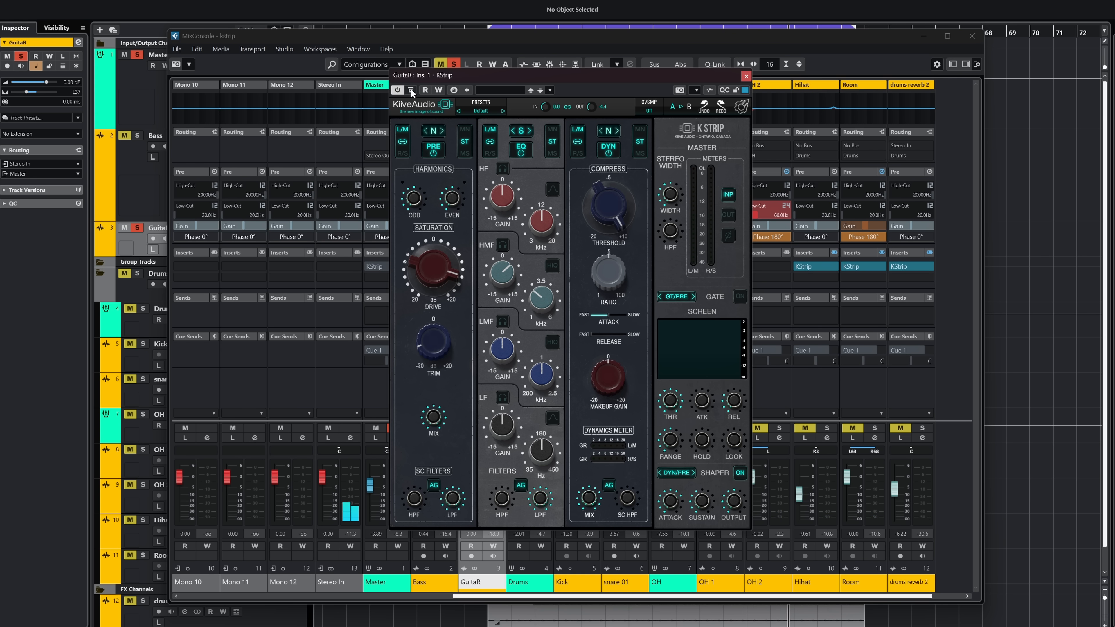
left_click(454, 63)
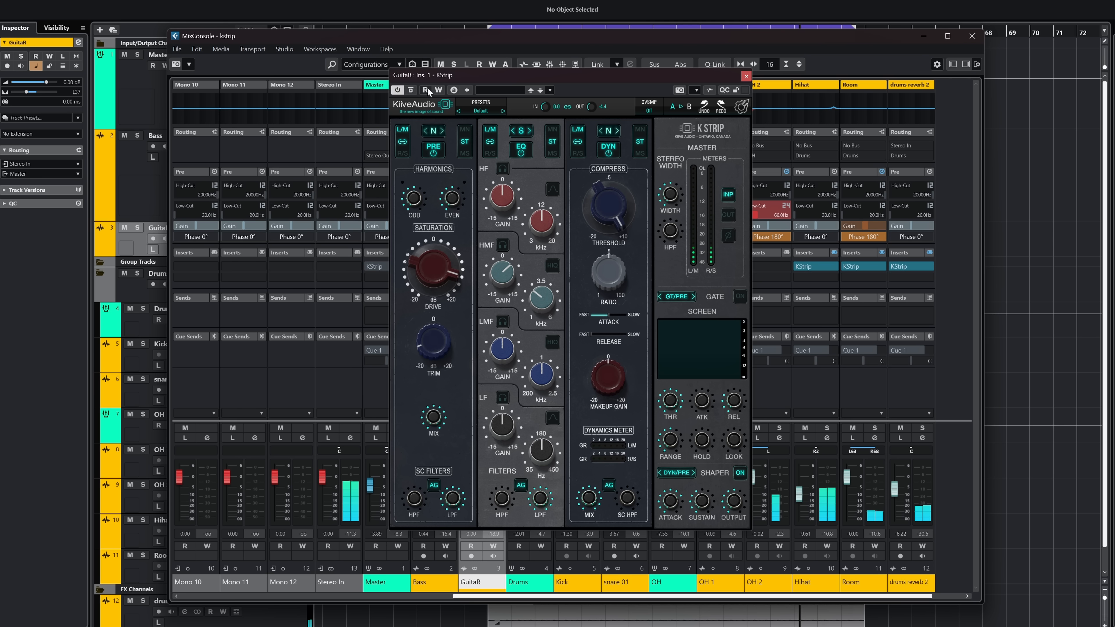
left_click(410, 91)
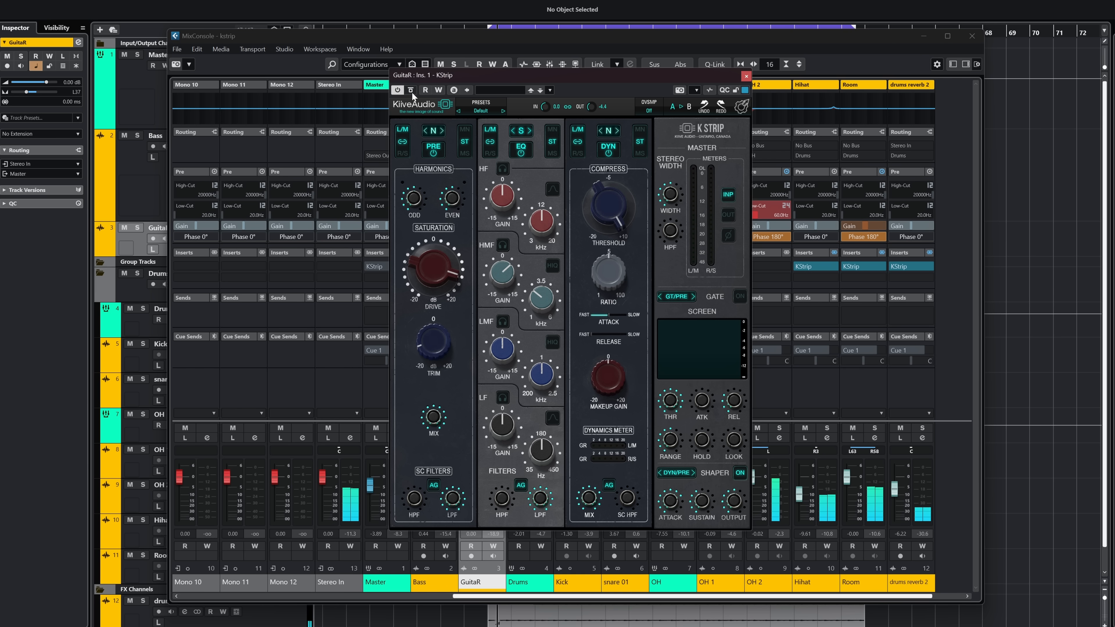
left_click(746, 76)
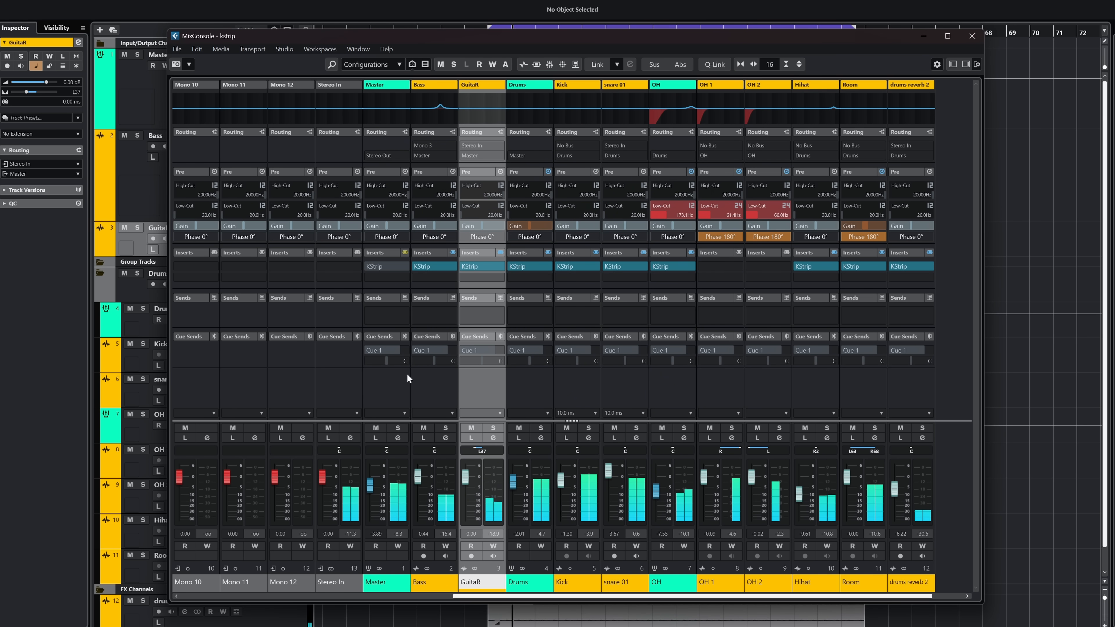
Step: Solo the Drums group, audition its K Strip against the bypassed sound, and leave that insert bypassed
left_click(543, 427)
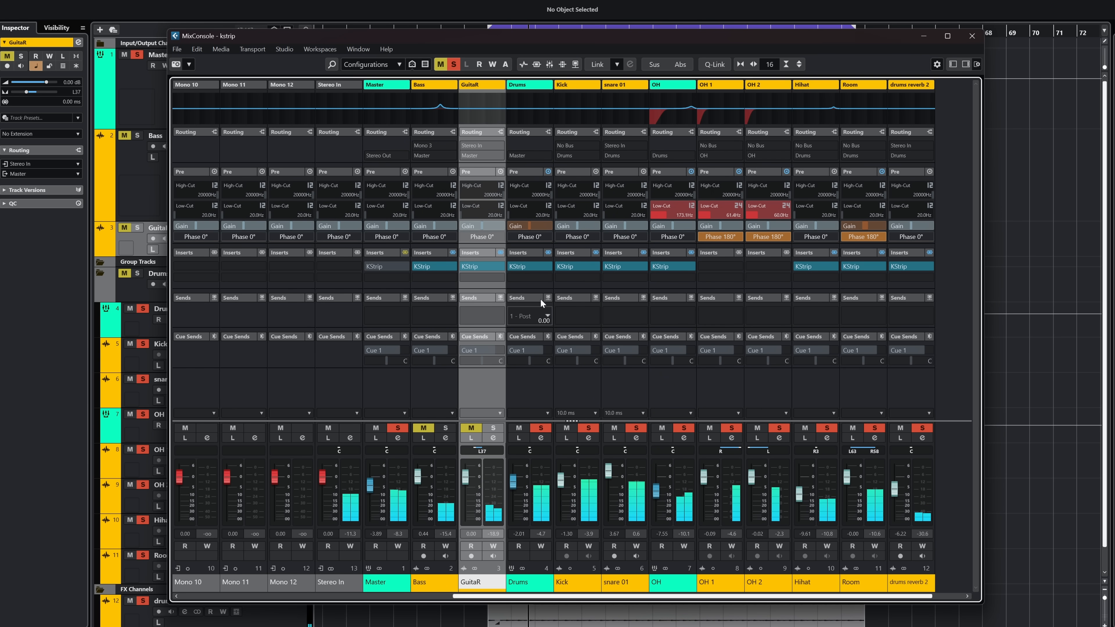
left_click(521, 266)
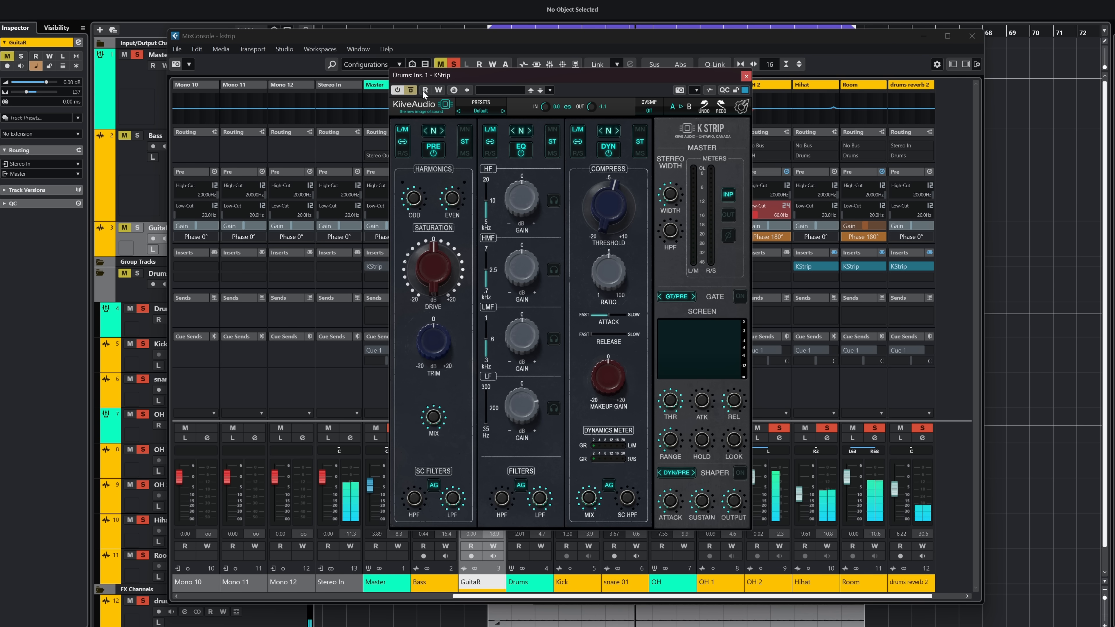
left_click(746, 76)
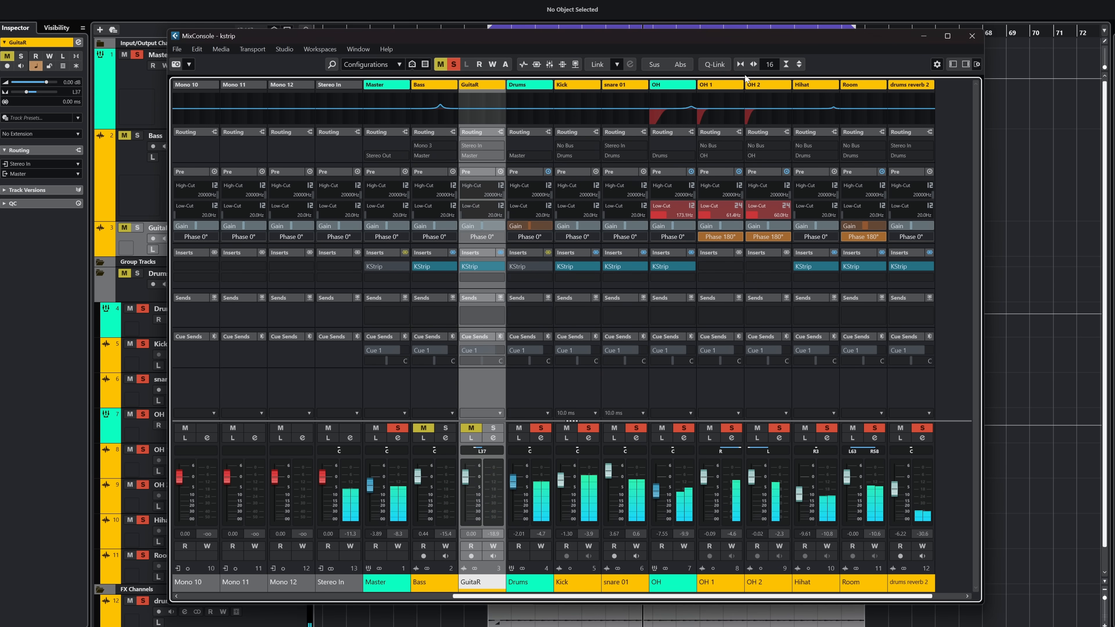
Step: Isolate the Kick channel with Listen and compare its K Strip bypassed and active
left_click(566, 438)
left_click(587, 485)
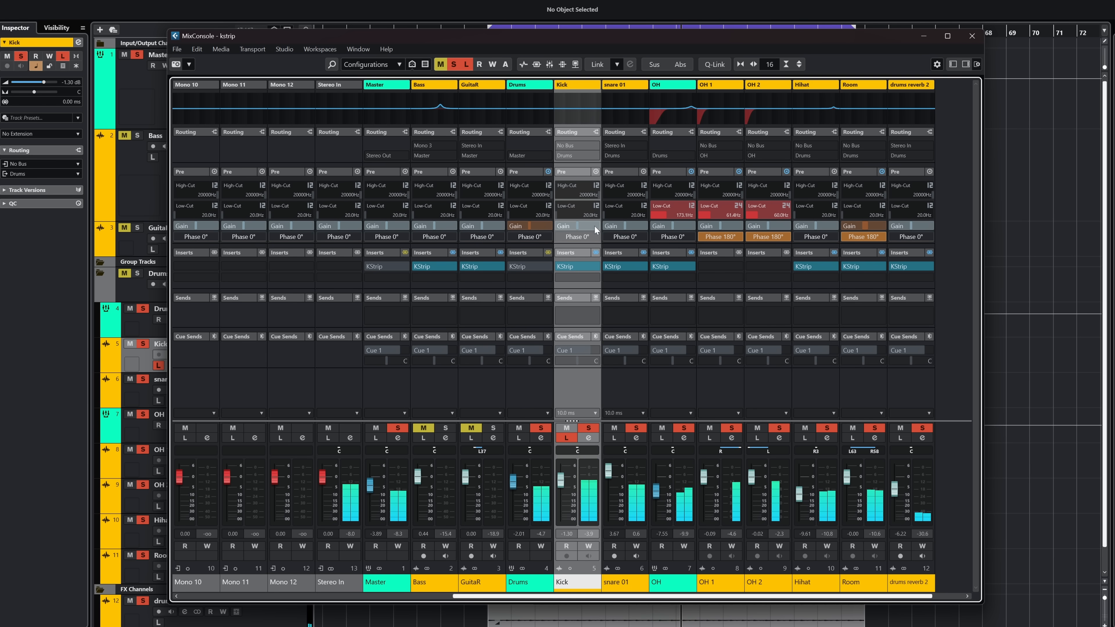
left_click(571, 266)
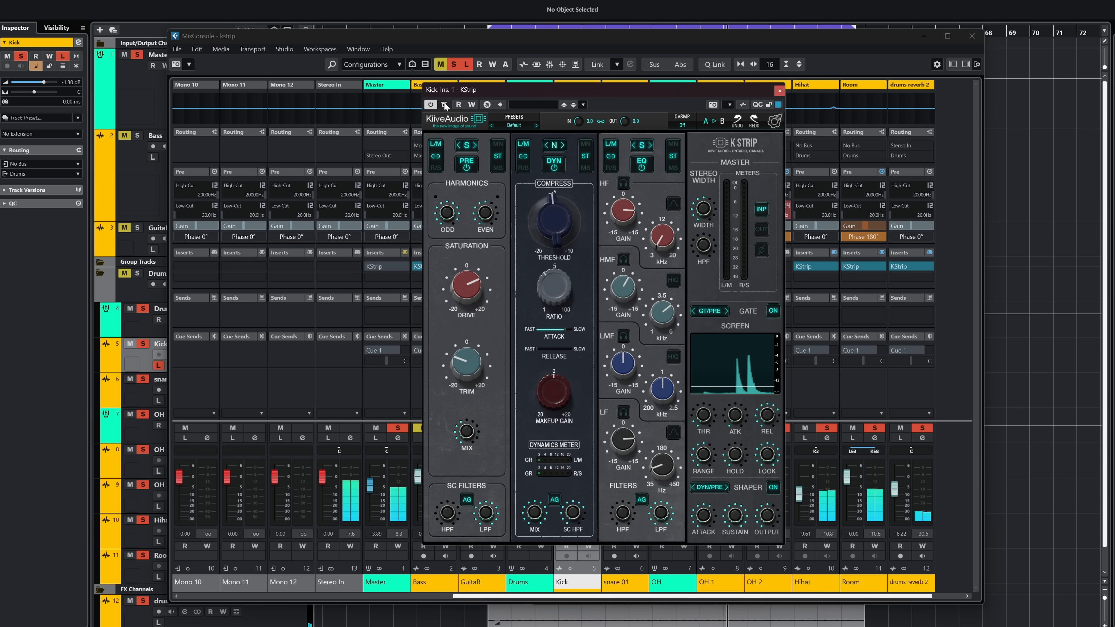
left_click(444, 104)
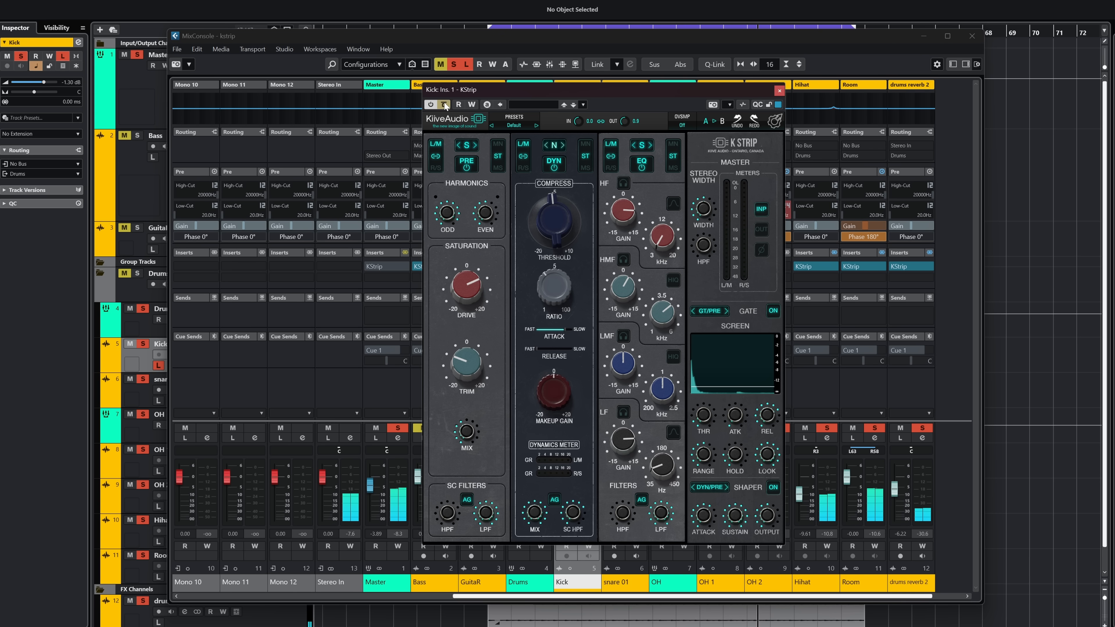
left_click(779, 91)
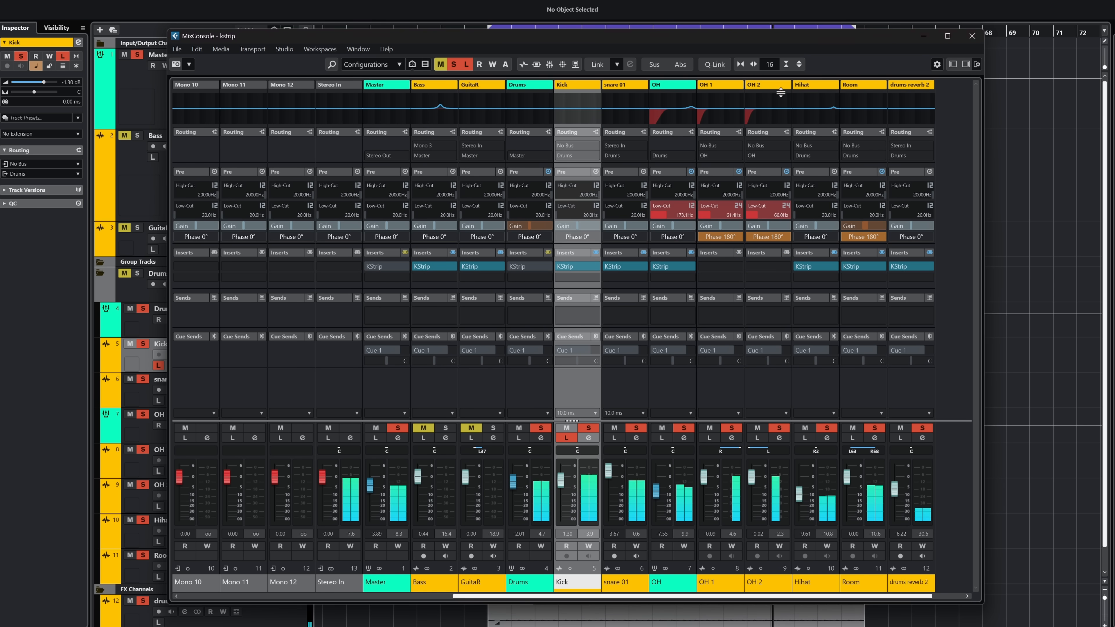
Step: Turn off Listen on the Kick and compare its K Strip bypassed and active within the soloed drum mix
left_click(570, 439)
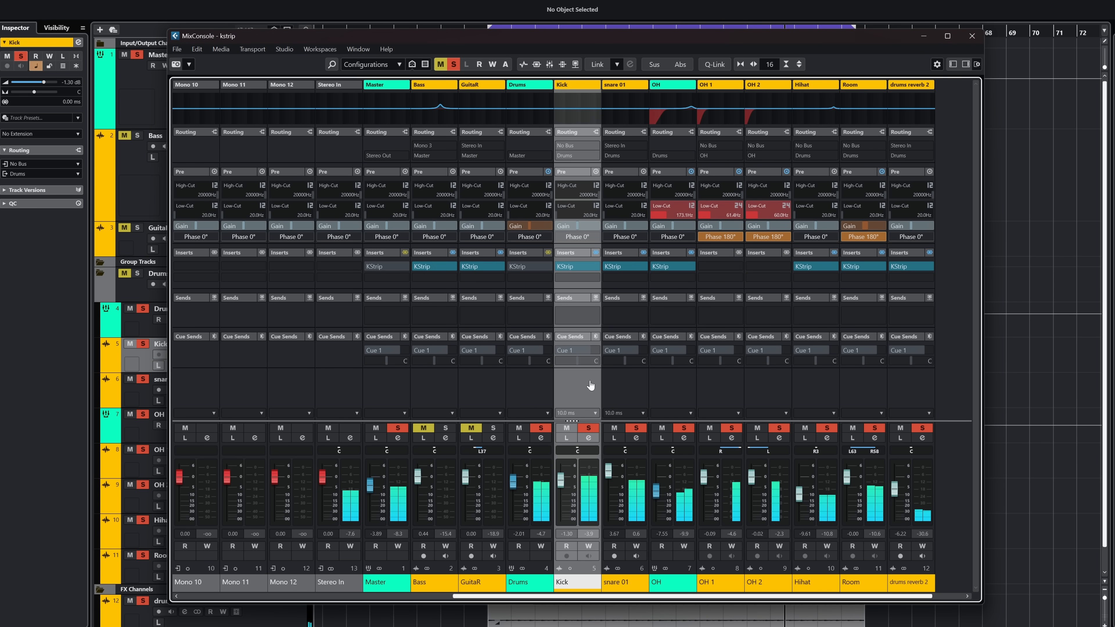
left_click(561, 267)
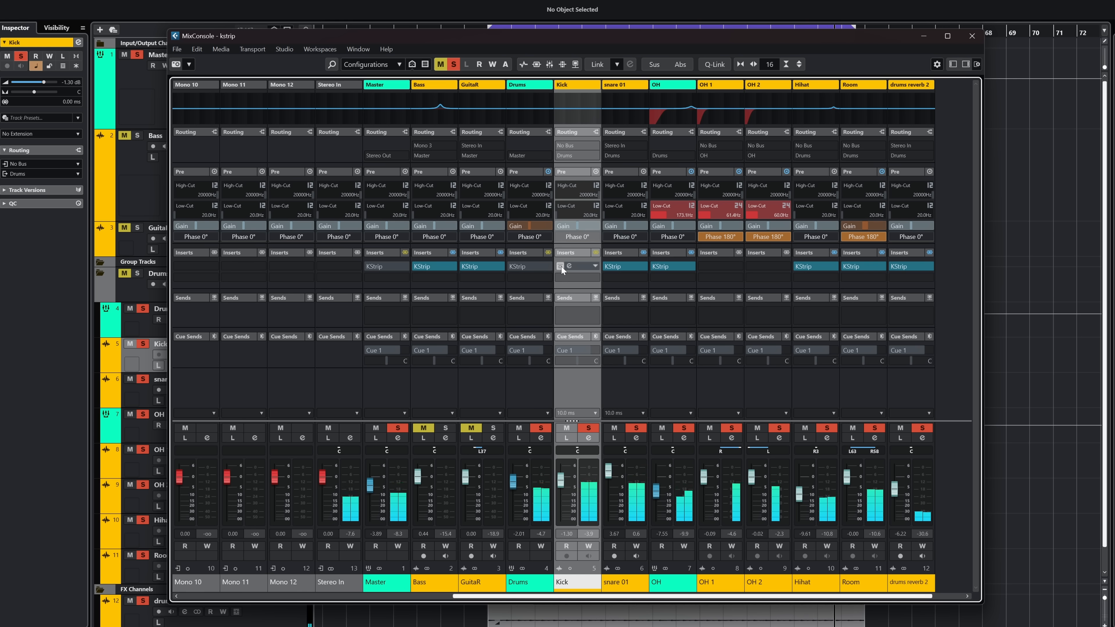
left_click(561, 265)
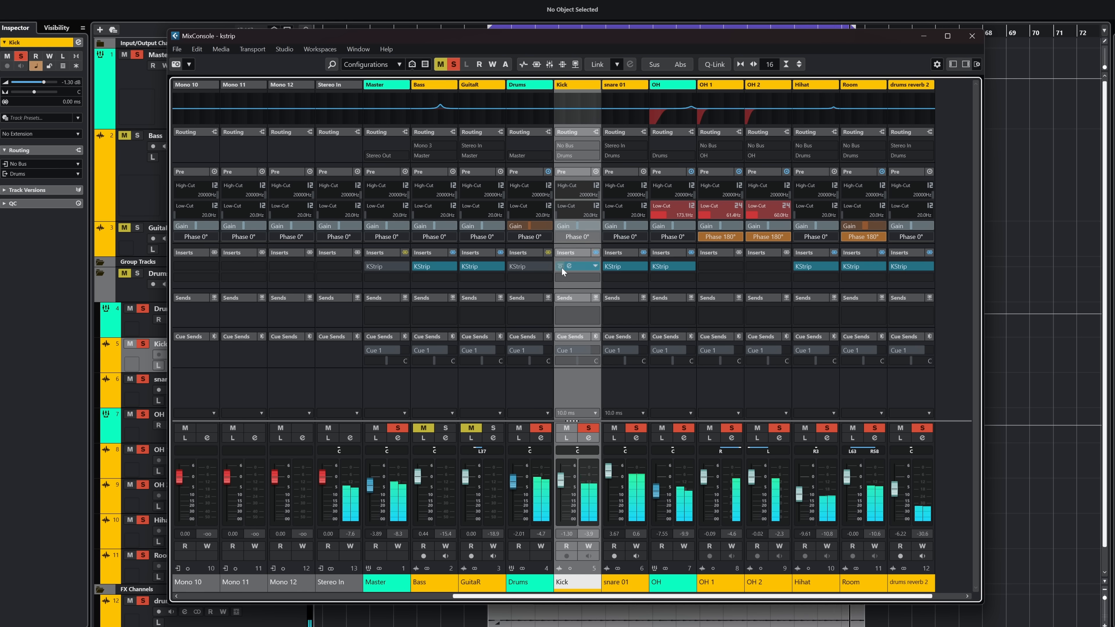
Step: Isolate the snare 01 channel with Listen and toggle its K Strip bypass to compare the processed and unprocessed snare
left_click(614, 437)
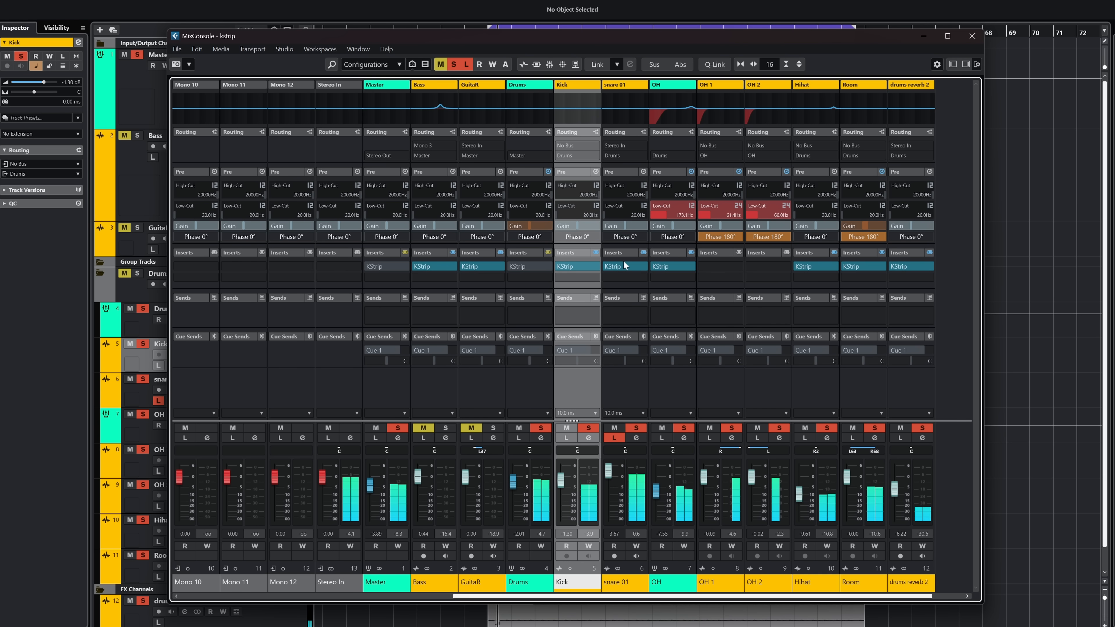
left_click(618, 266)
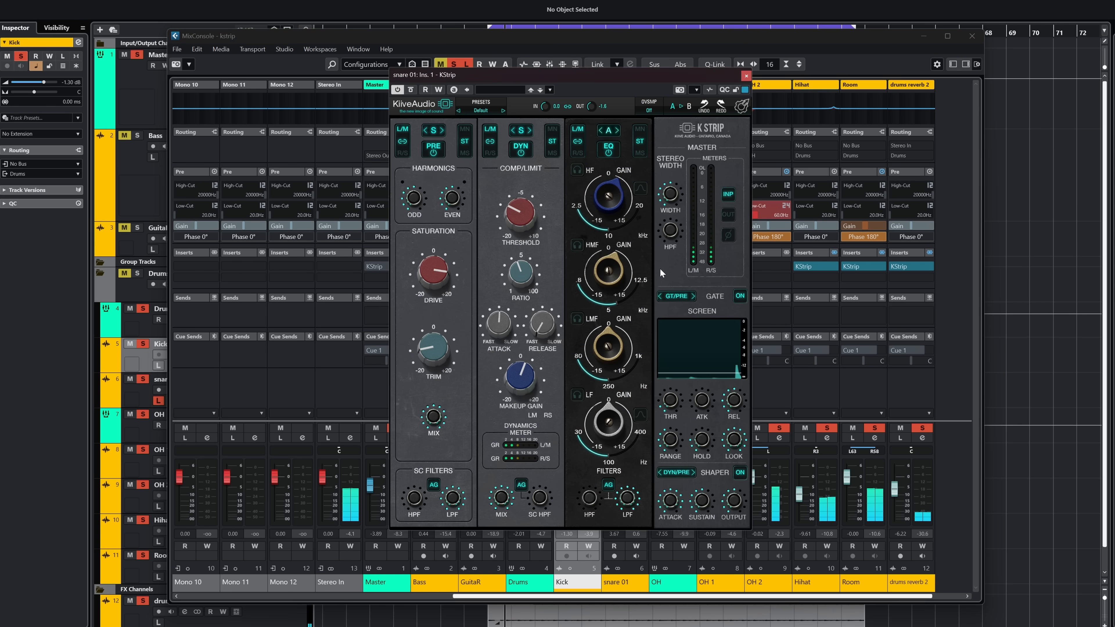
left_click(411, 89)
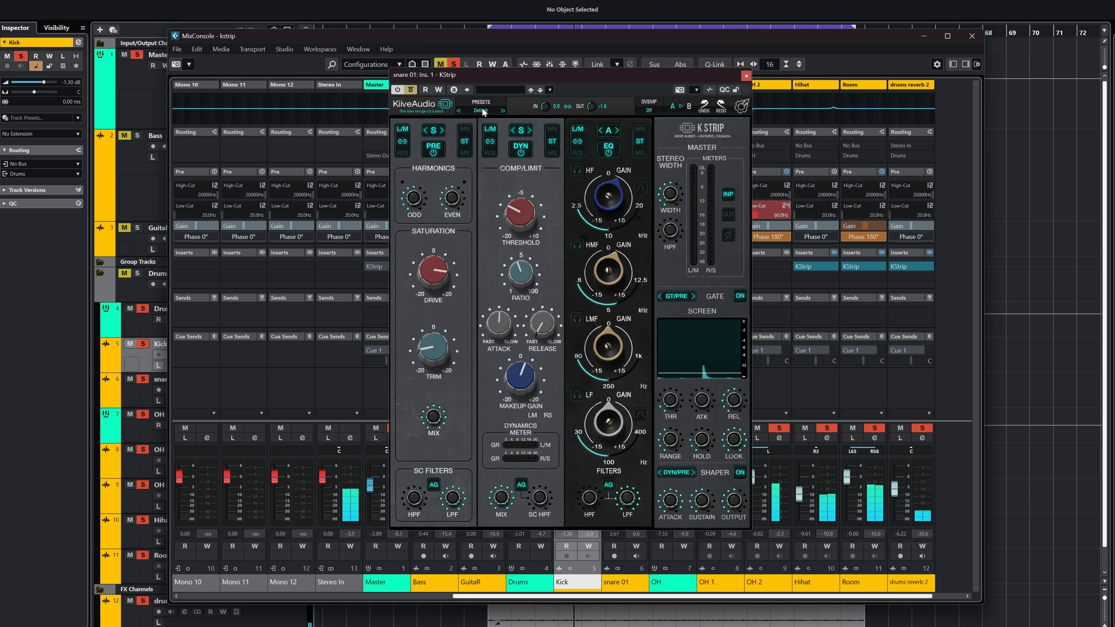
left_click(413, 92)
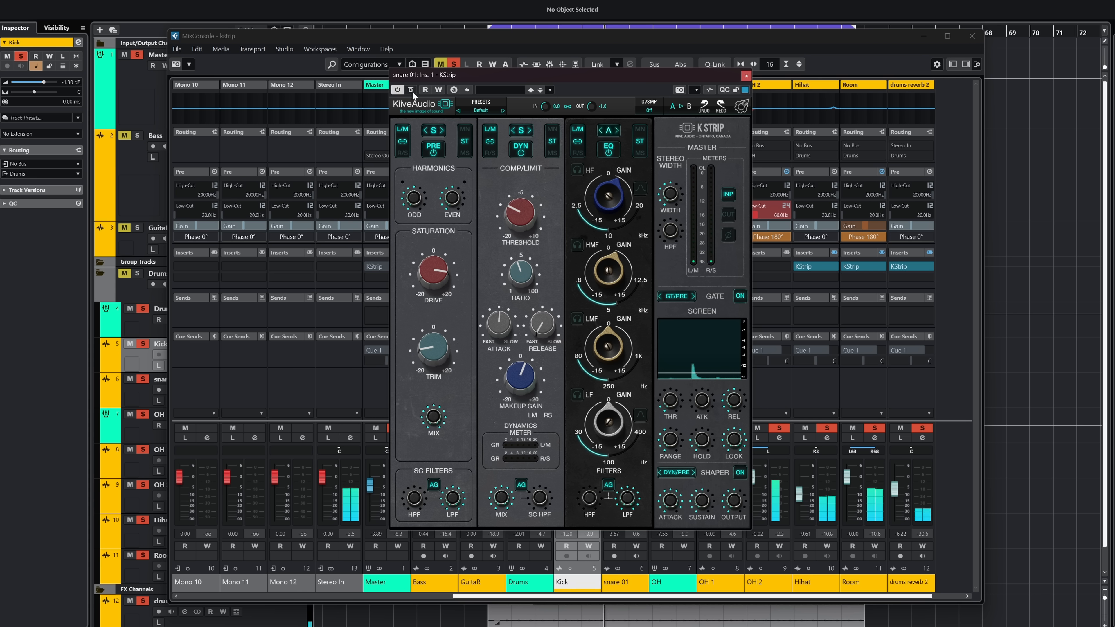
left_click(412, 90)
left_click(746, 76)
Step: Compare the OH group's K Strip bypassed and active, first isolated with Listen and again within the soloed drum mix
left_click(664, 438)
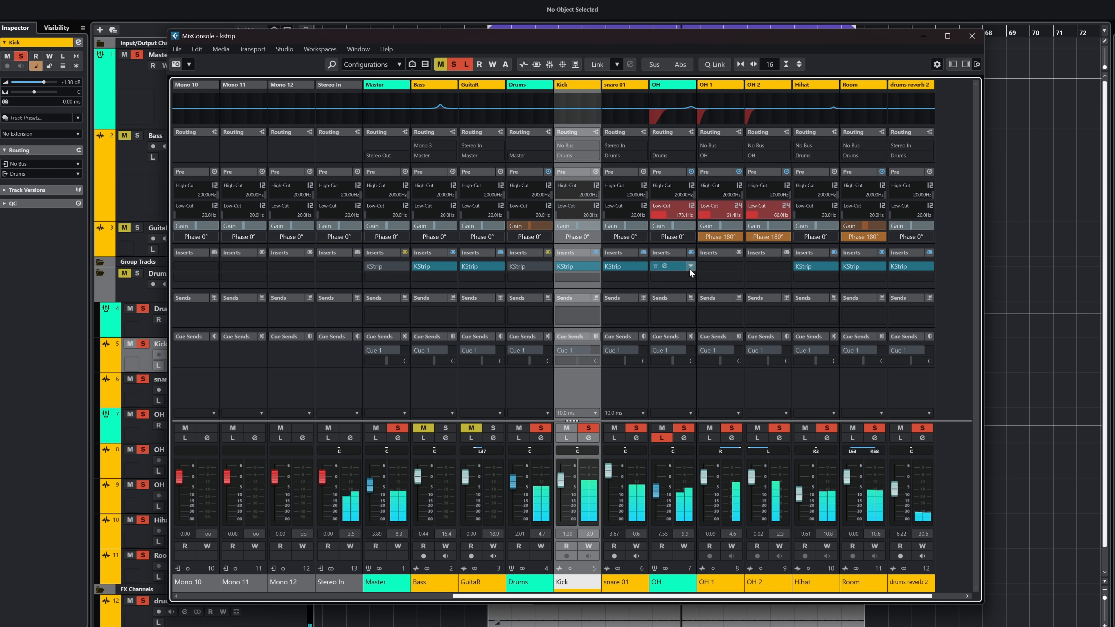
left_click(655, 266)
left_click(661, 438)
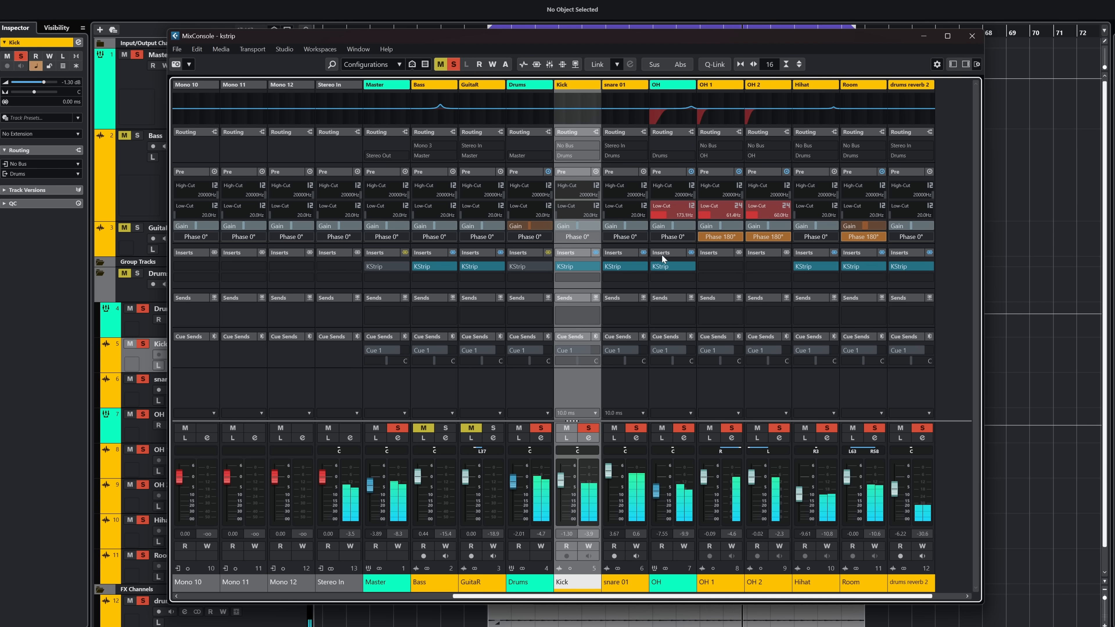
left_click(655, 266)
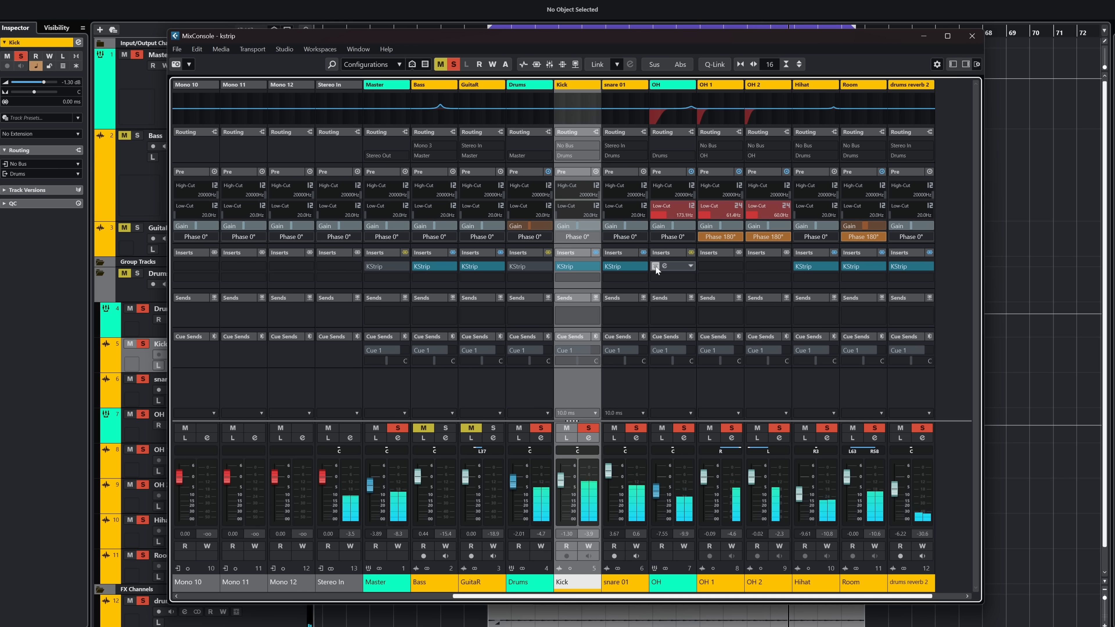
left_click(655, 266)
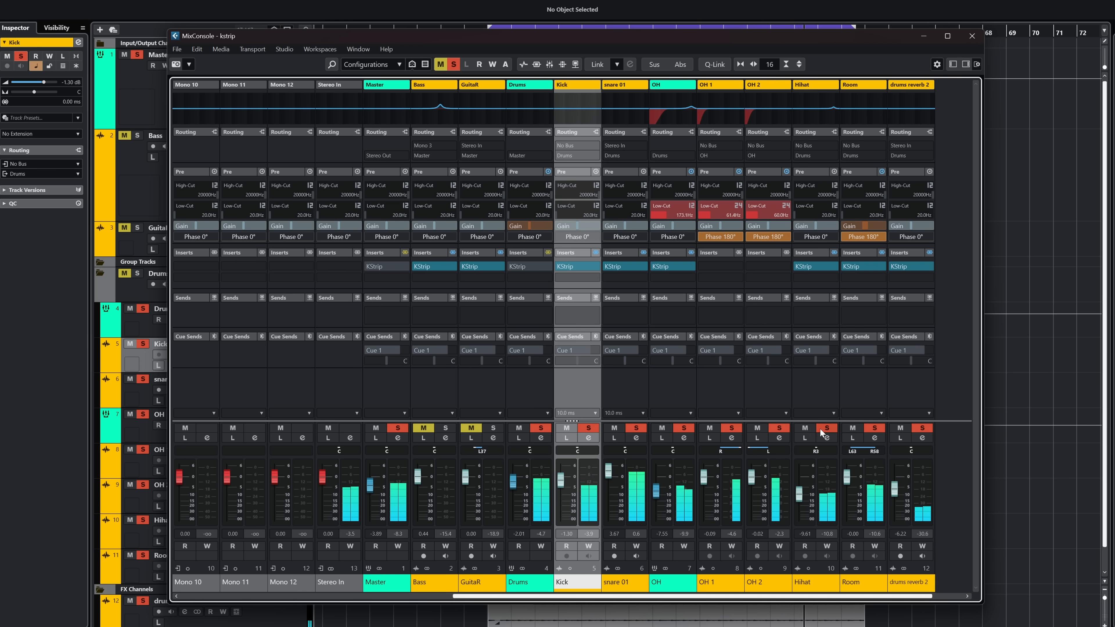
Step: Isolate the Hihat channel with Listen and compare its K Strip bypassed and active
left_click(805, 437)
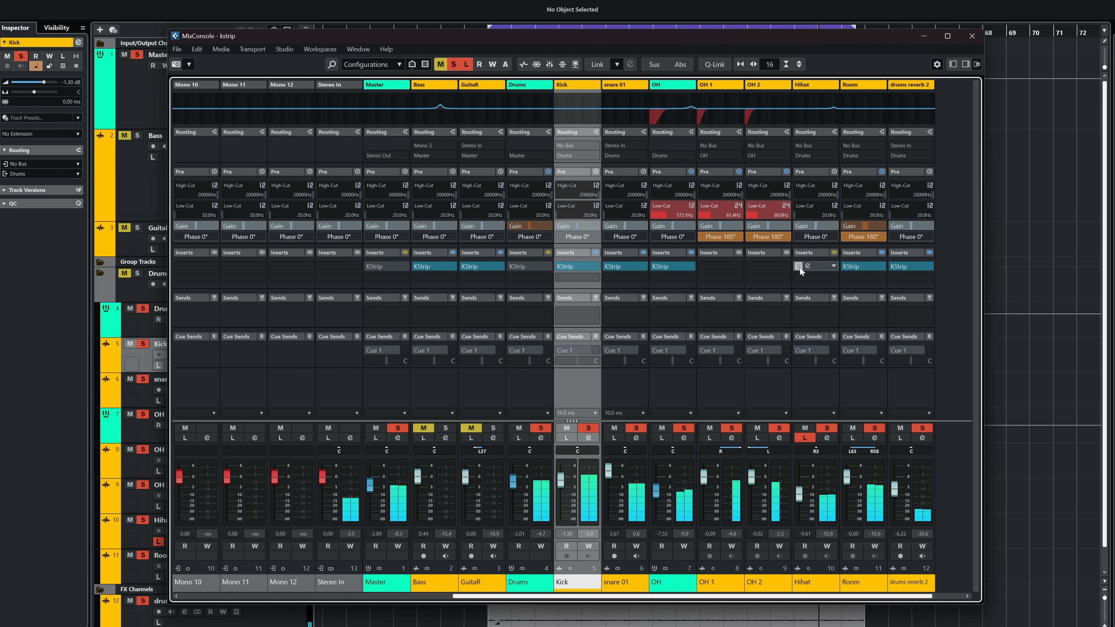
left_click(808, 266)
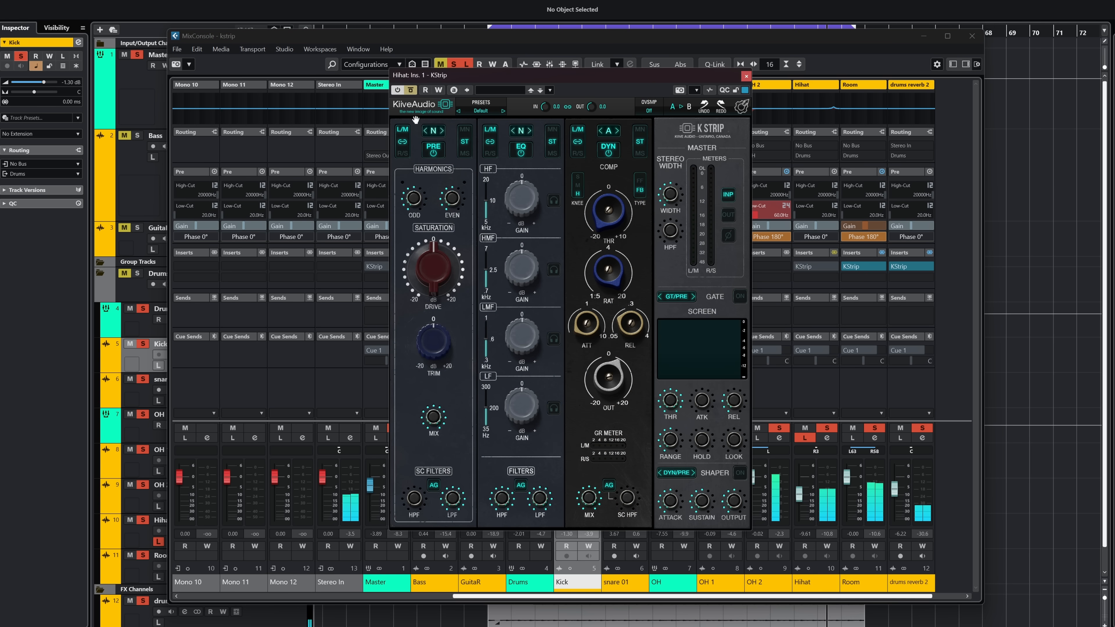
left_click(411, 90)
left_click(411, 90)
left_click(746, 76)
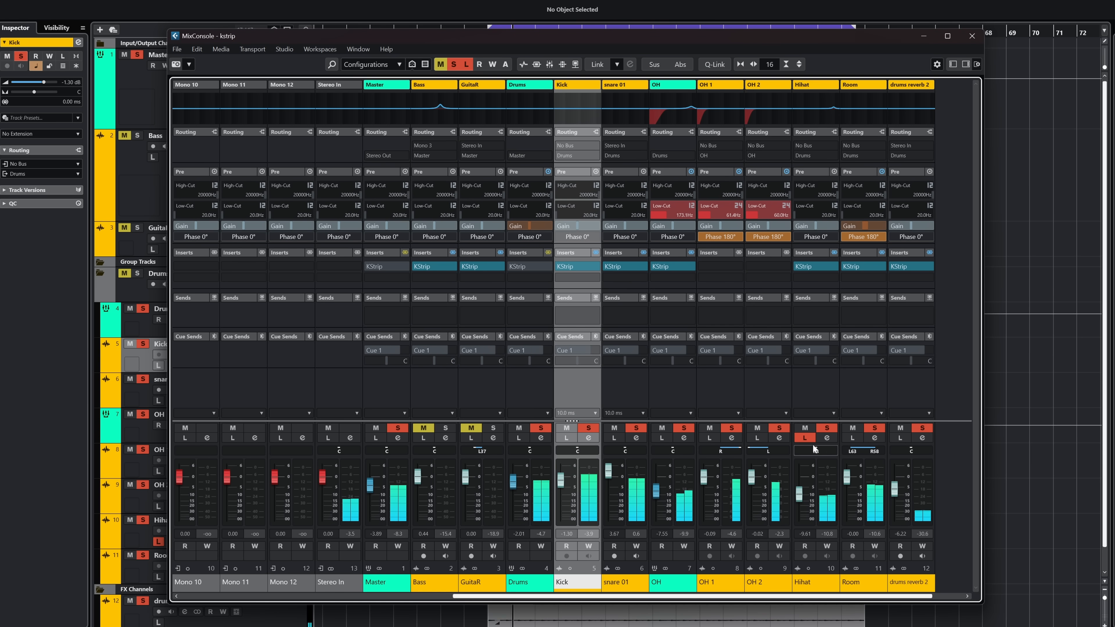
Step: Compare the Room channel's K Strip bypassed and active, first isolated with Listen and again within the soloed drum mix
left_click(852, 438)
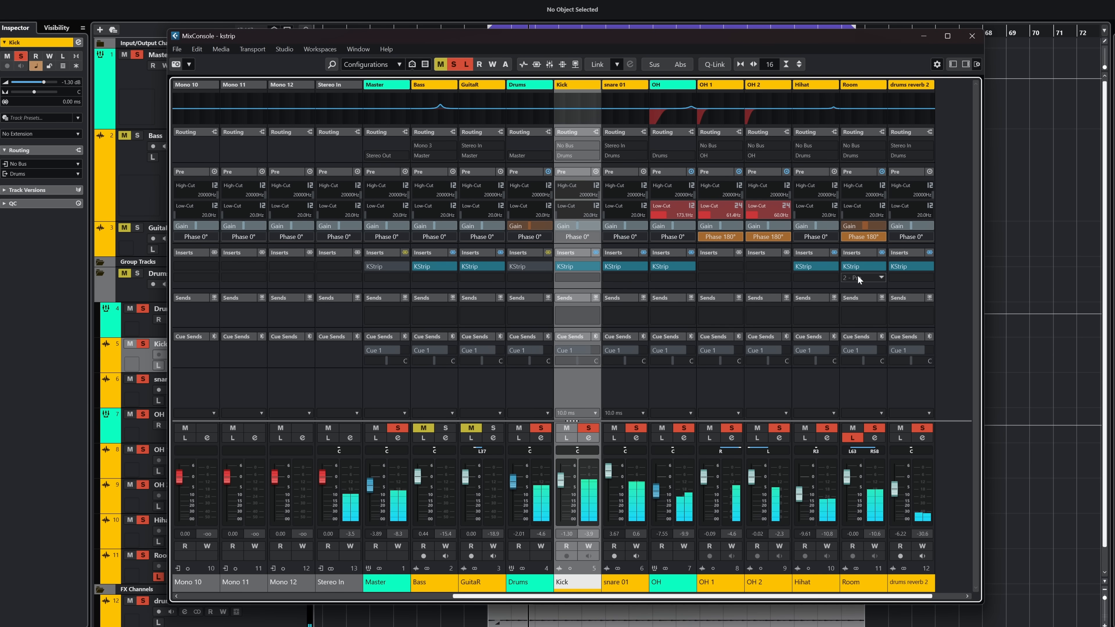
left_click(856, 267)
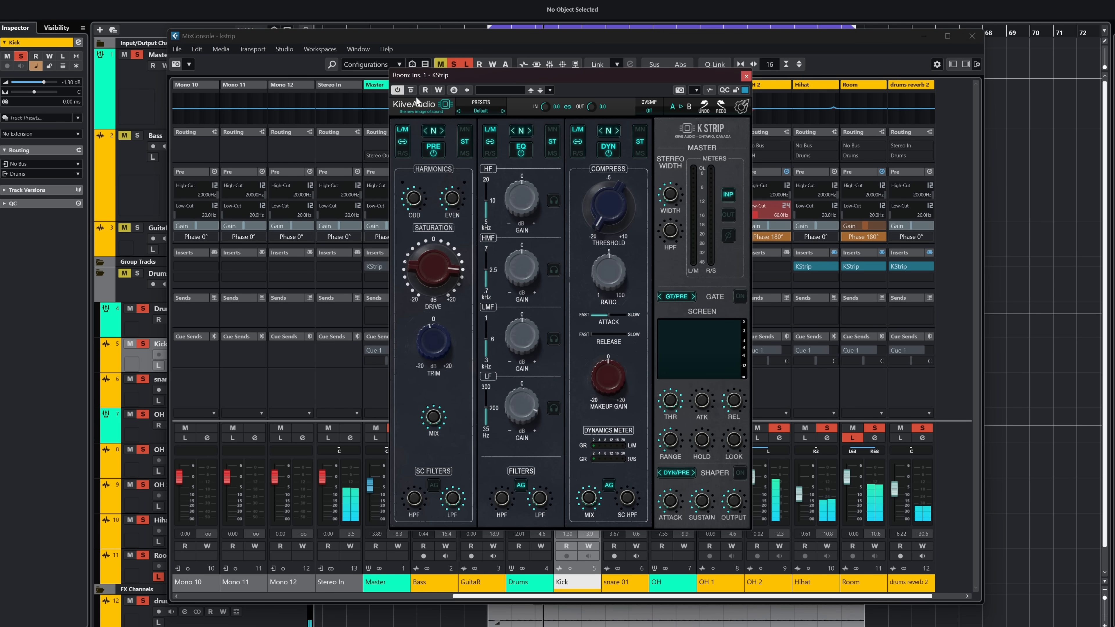
left_click(411, 90)
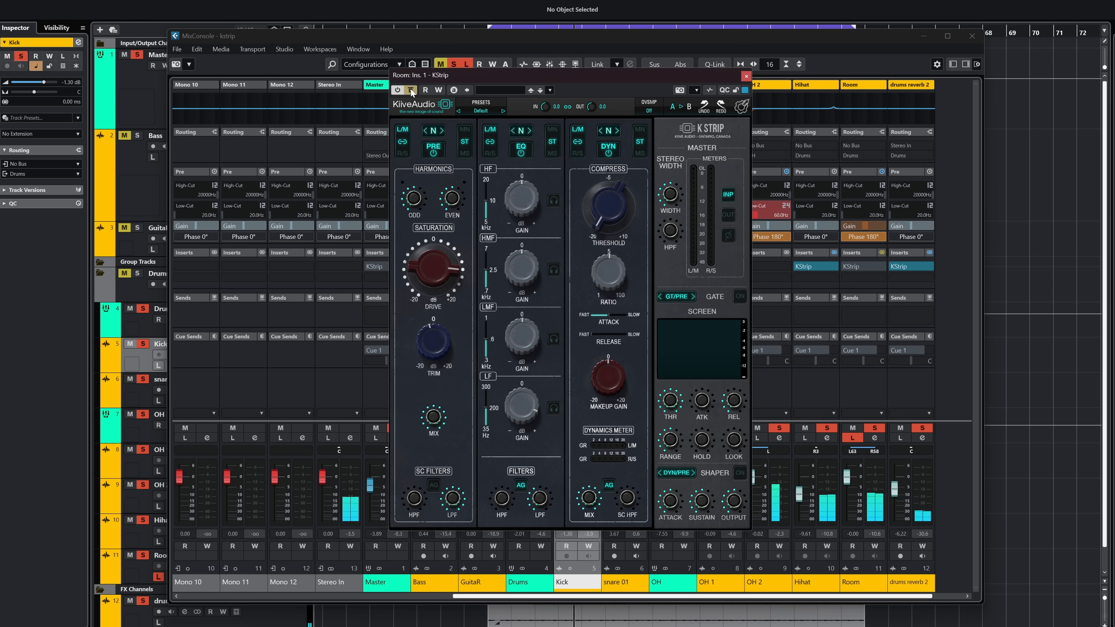
left_click(411, 90)
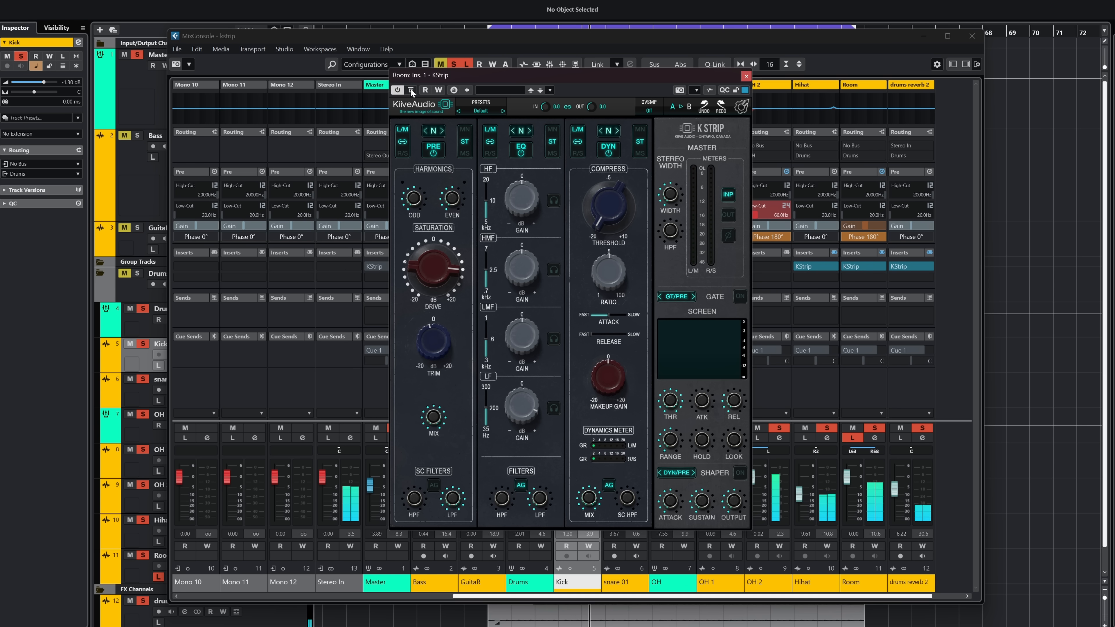
left_click(852, 438)
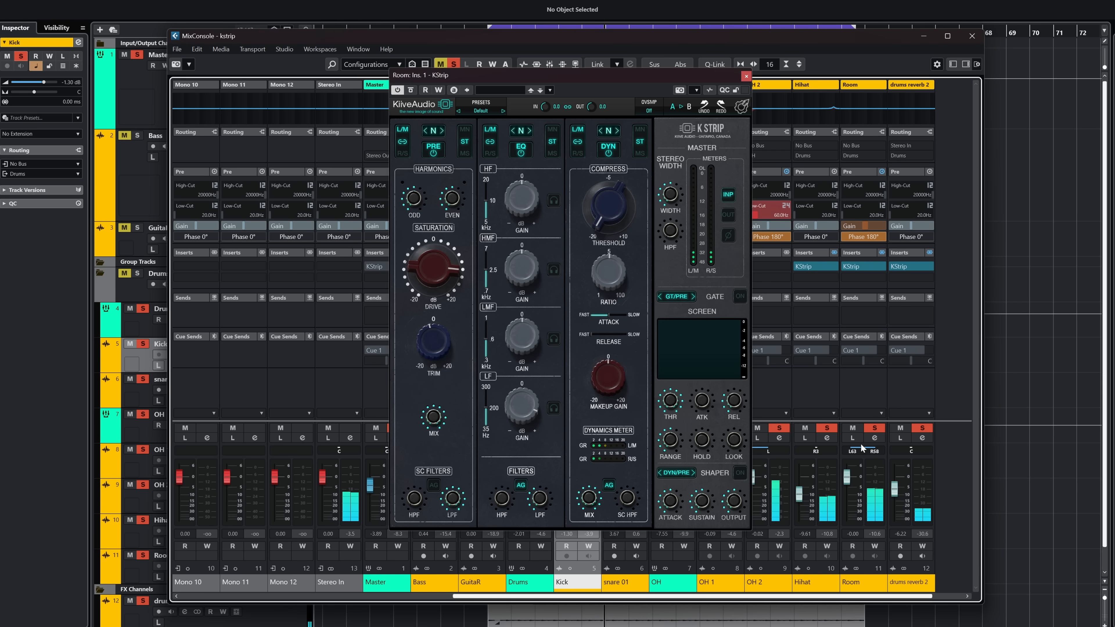
left_click(410, 90)
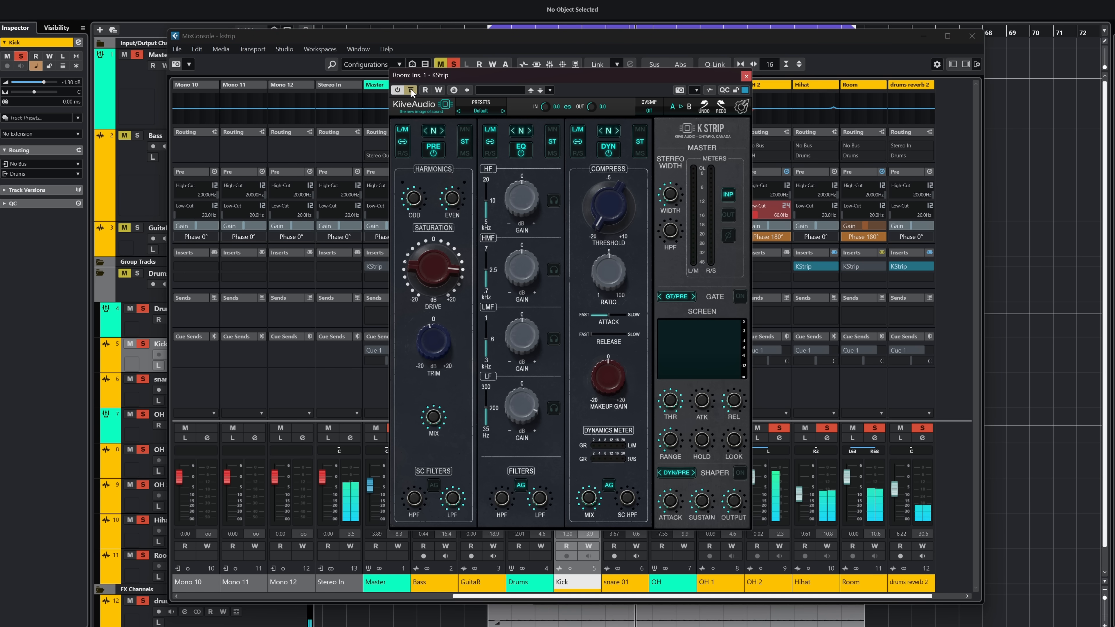
left_click(411, 90)
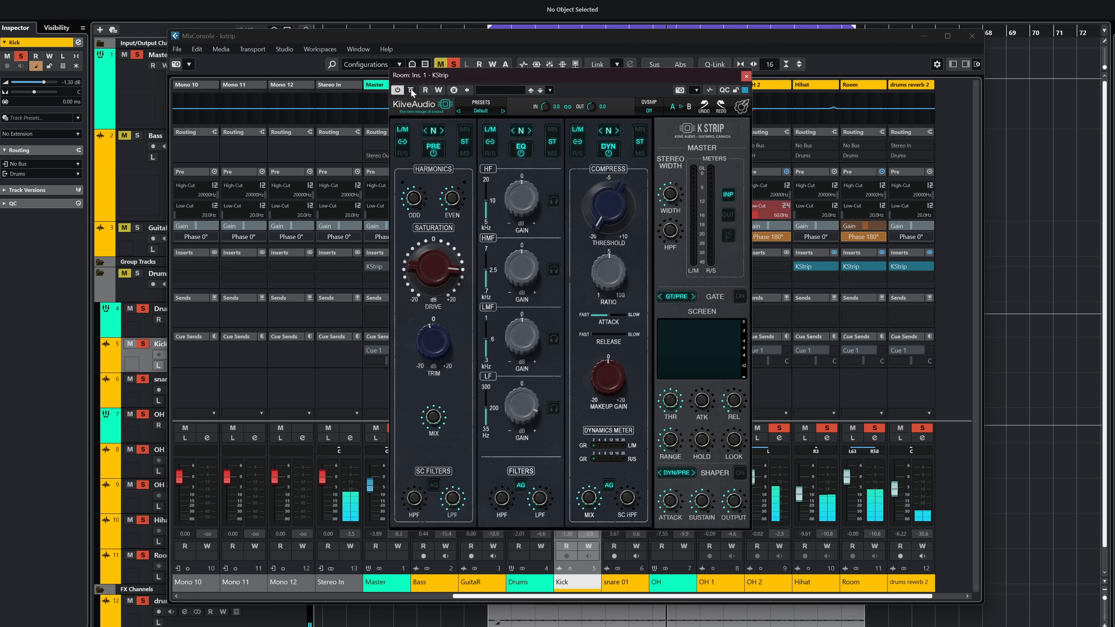
left_click(746, 76)
Step: Compare the drums reverb 2 channel's K Strip bypassed and active, first isolated with Listen and again within the soloed drum mix
left_click(900, 438)
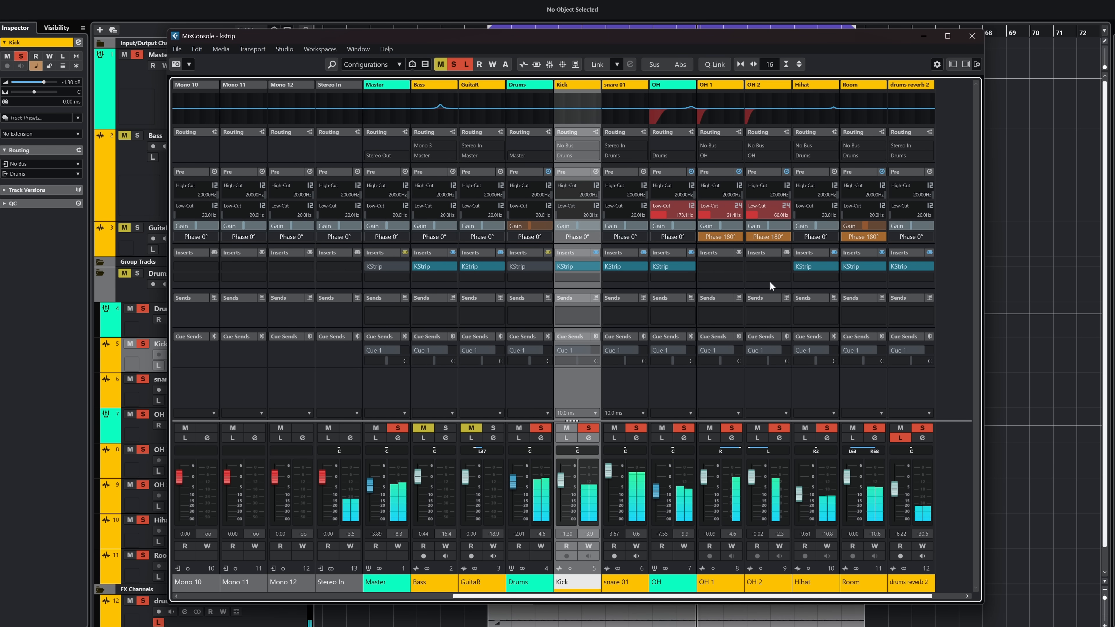
left_click(910, 269)
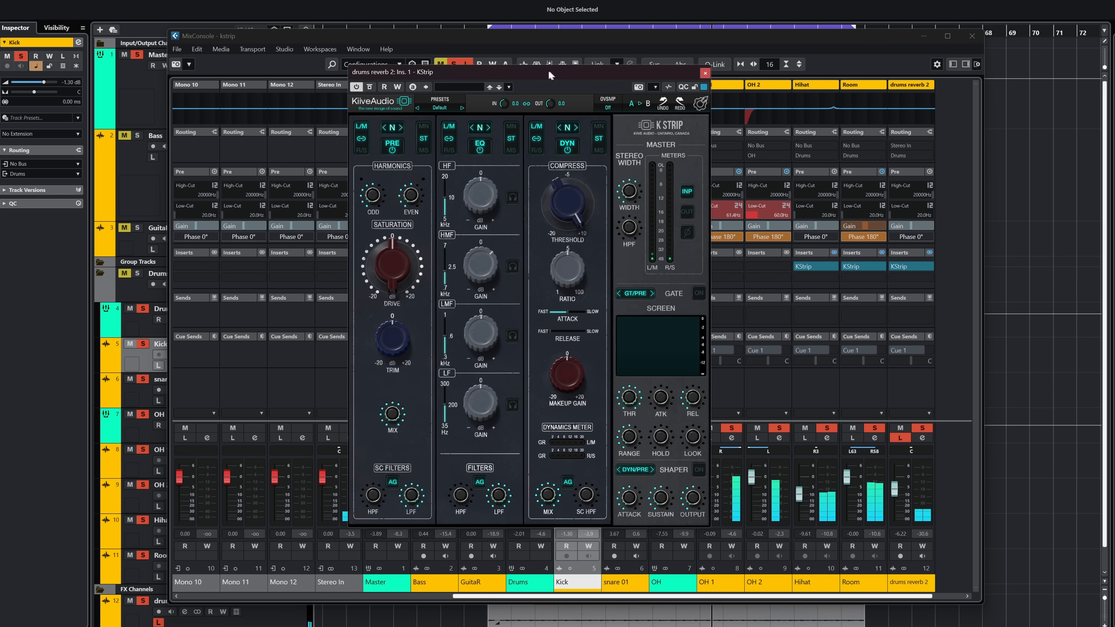
left_click(366, 86)
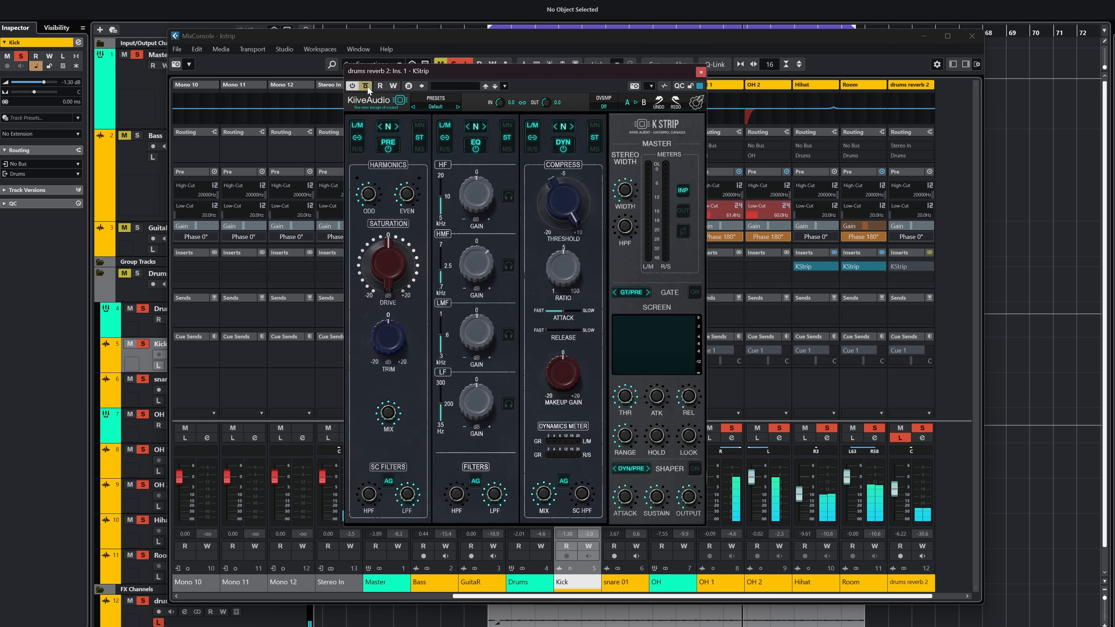
left_click(367, 86)
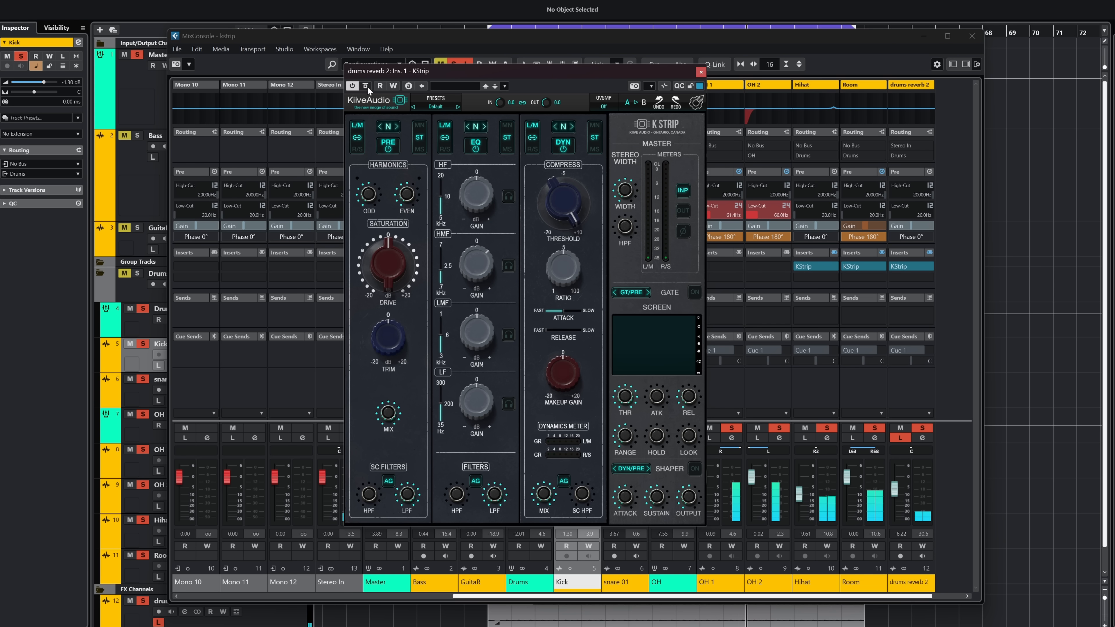
left_click(896, 439)
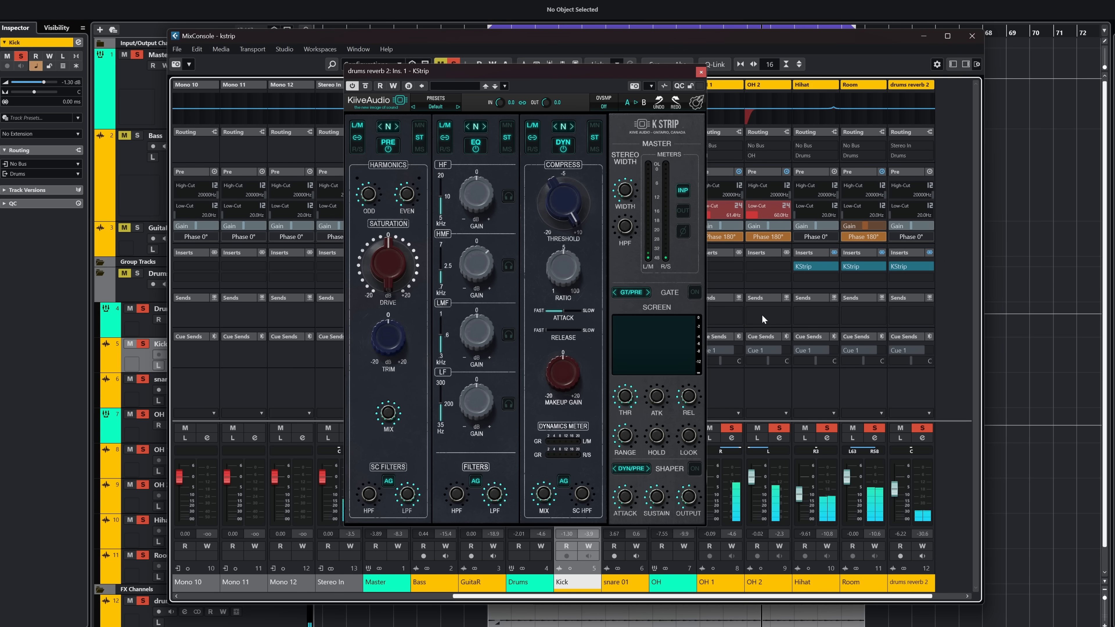
left_click(366, 86)
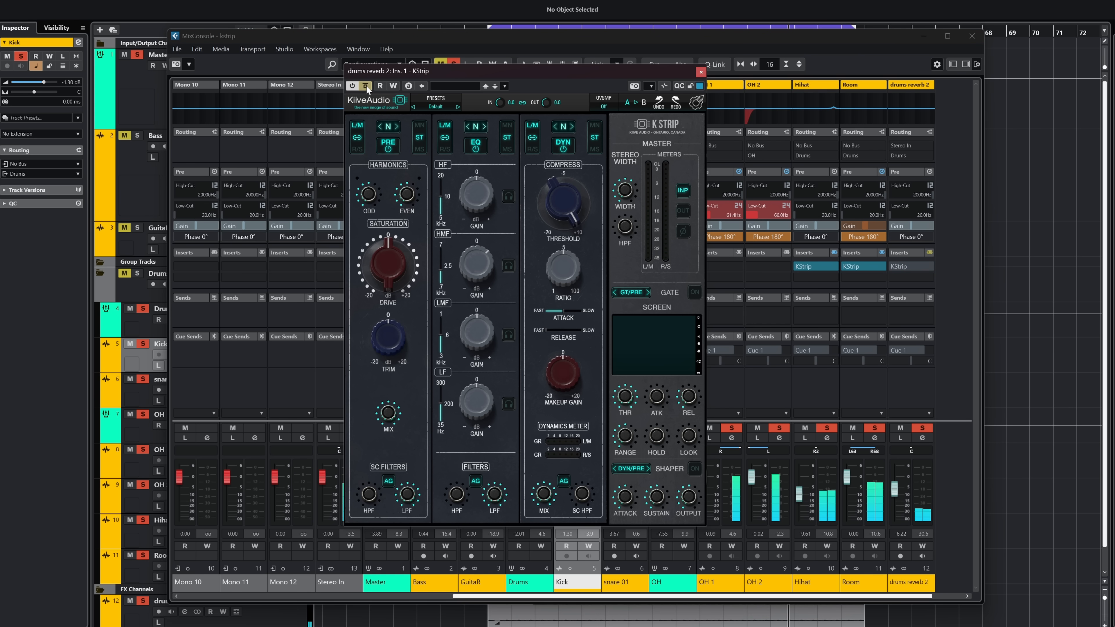
left_click(365, 86)
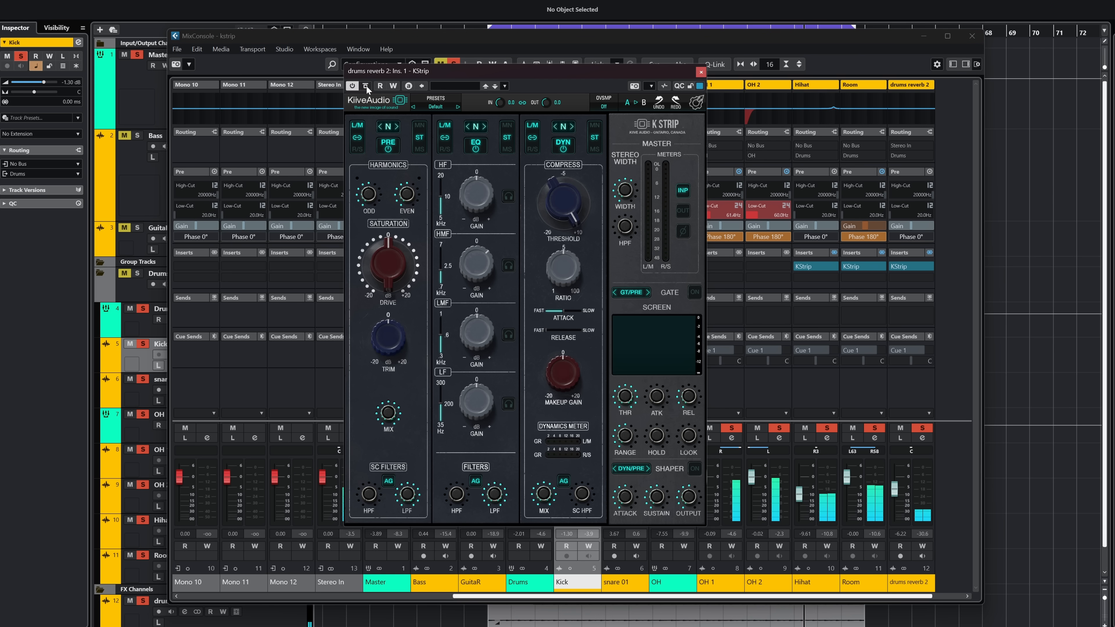
Step: Clear all solos to compare the drums reverb 2 K Strip bypassed and active in the full mix, and close the plugin and MixConsole
left_click(451, 60)
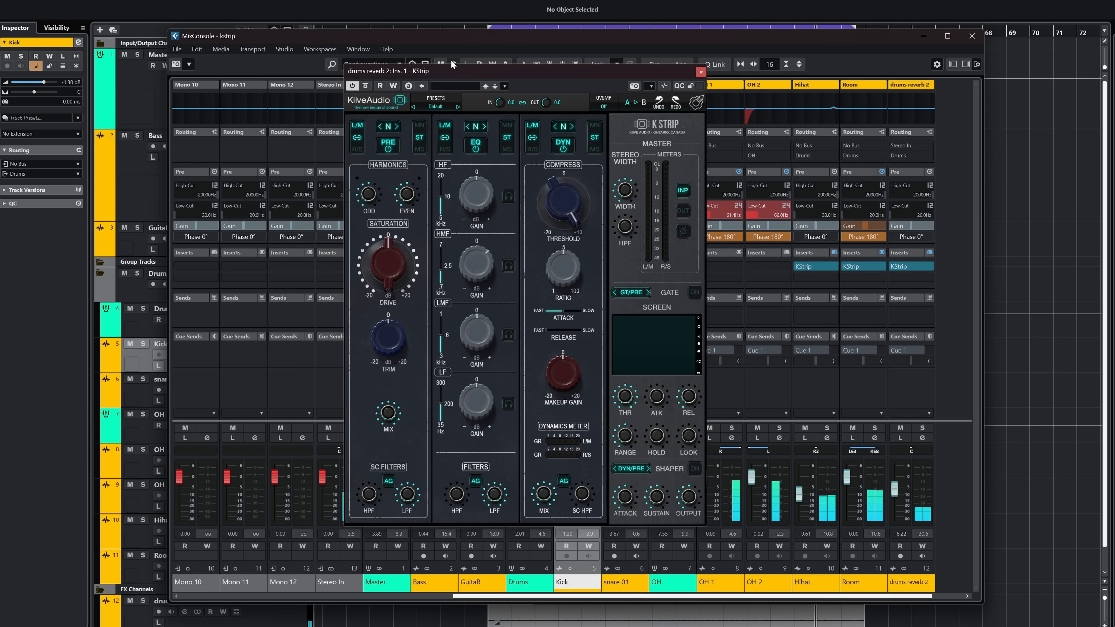
left_click(365, 86)
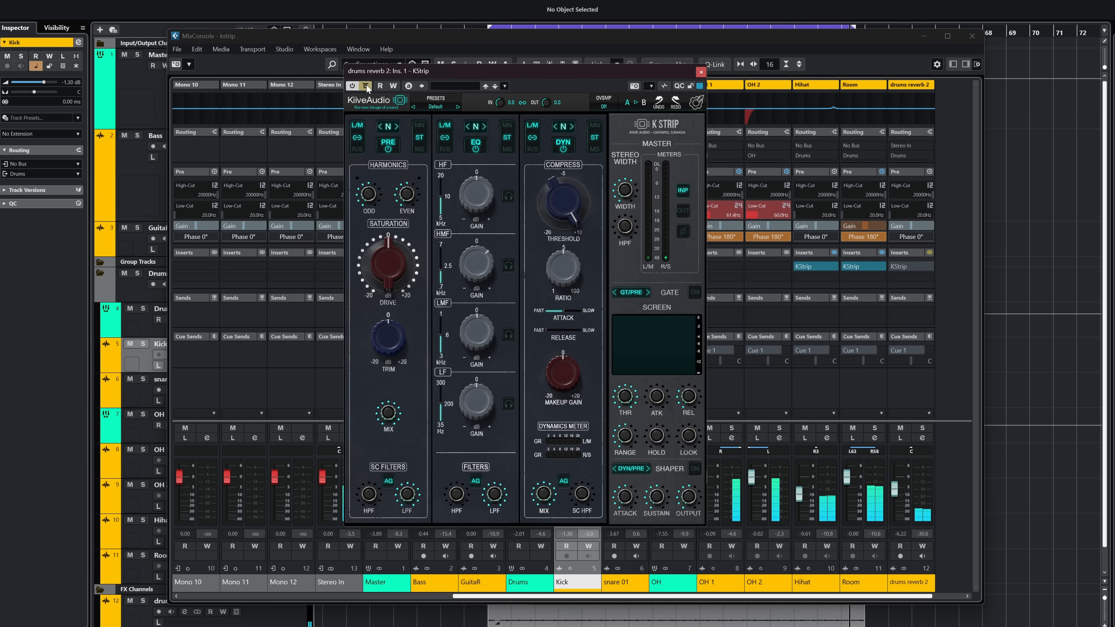
left_click(365, 86)
left_click(700, 73)
left_click(972, 35)
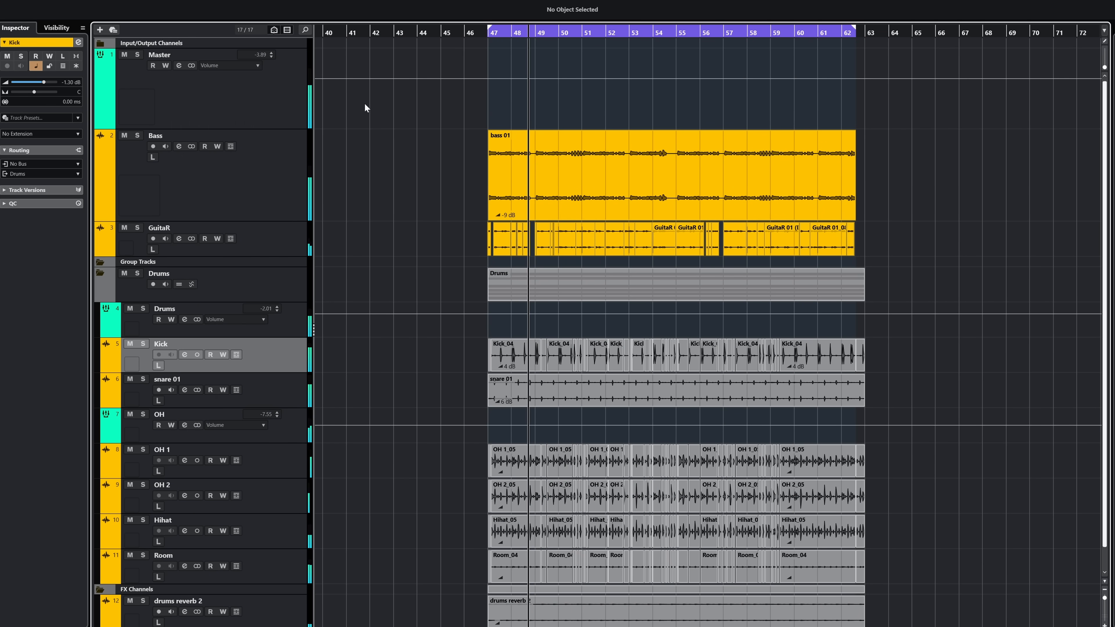